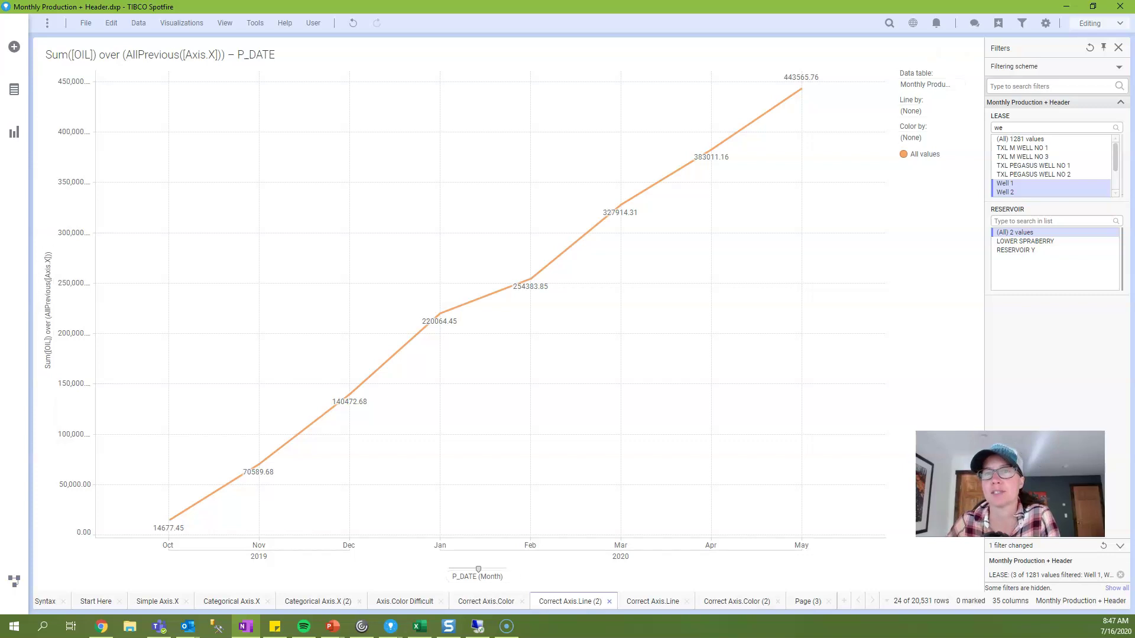
# - Switch to the browser and consult the Axes in Expressions page of the Spotfire Analyst User's Guide
pyautogui.moveTo(101, 626)
pyautogui.click(189, 567)
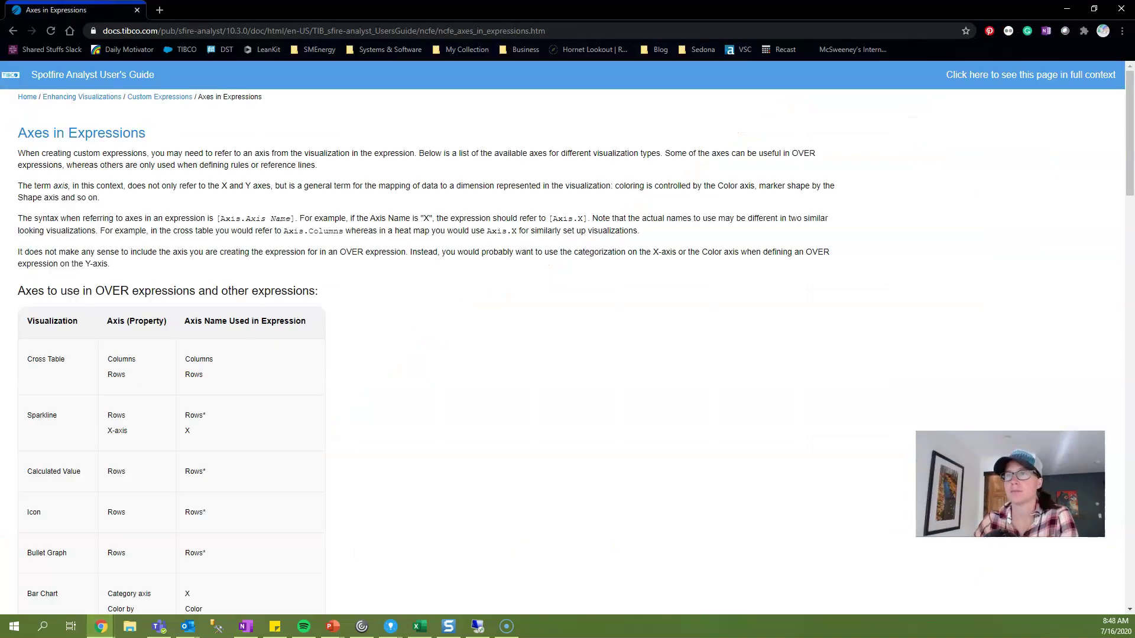
pyautogui.click(245, 626)
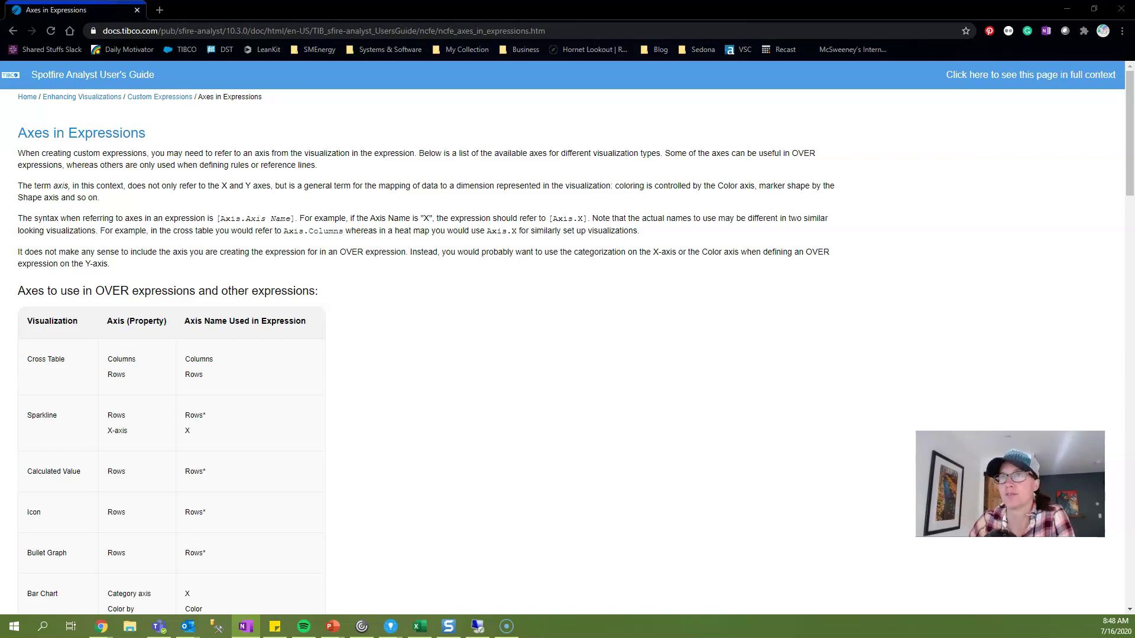
pyautogui.scroll(-5, 567, 349)
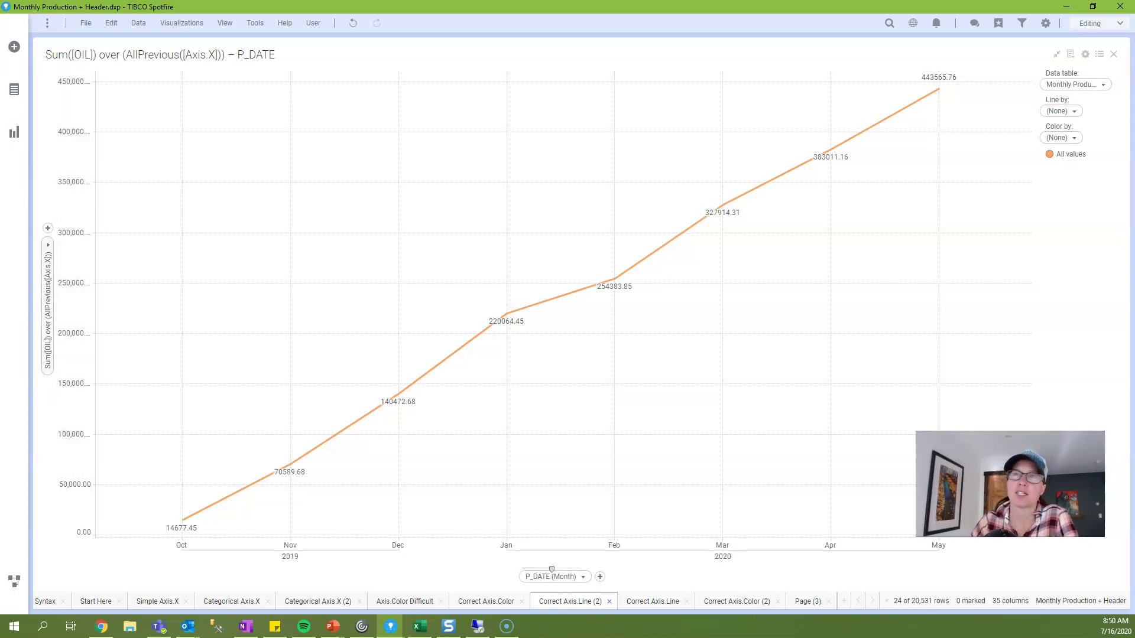
# - Review the custom expression on the chart's Y-axis and split the line chart by LEASE
pyautogui.click(48, 245)
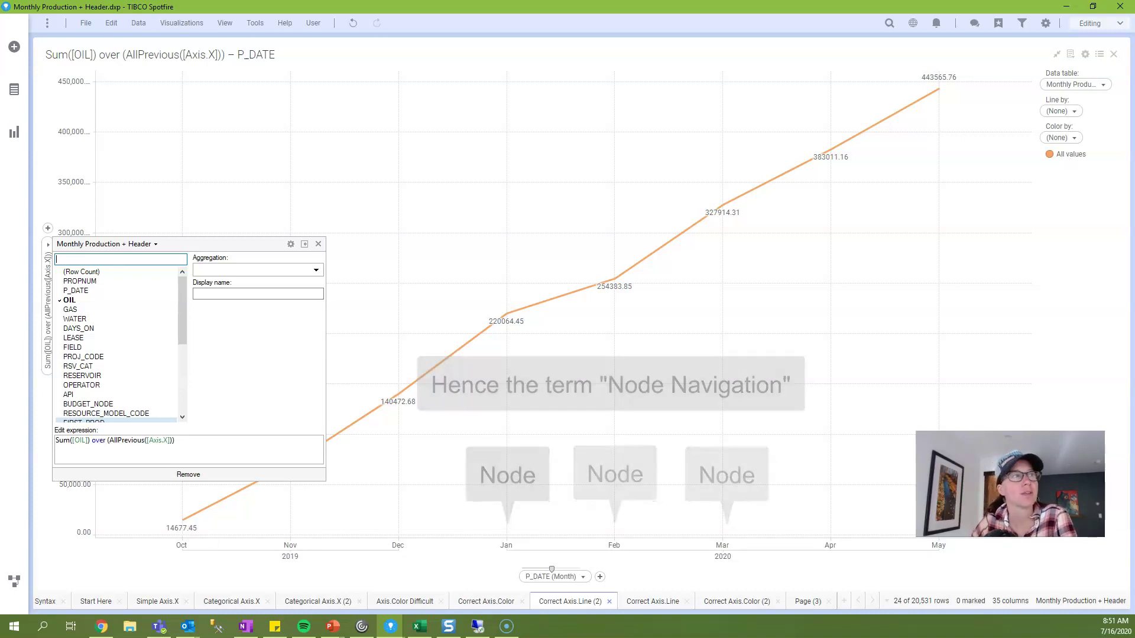
pyautogui.click(318, 243)
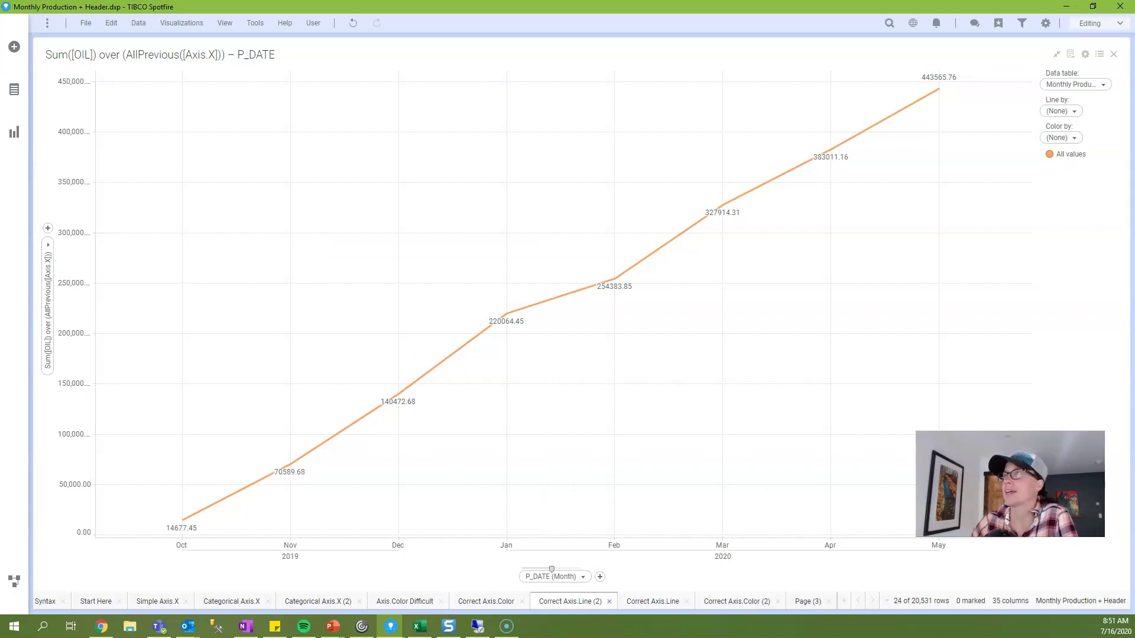
pyautogui.click(1061, 111)
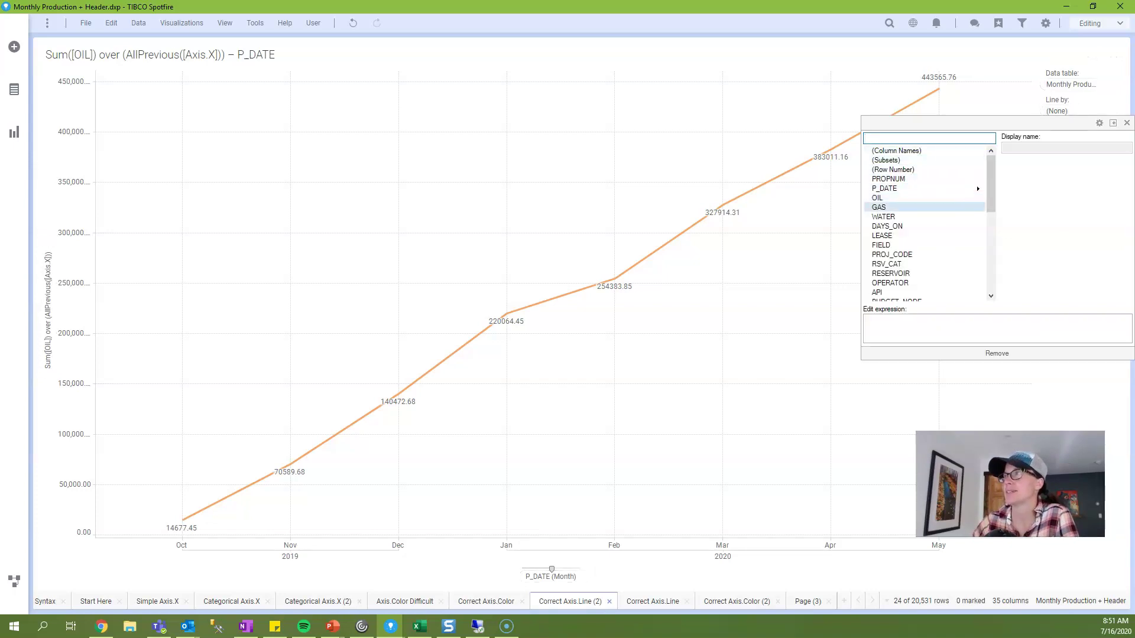
pyautogui.click(883, 235)
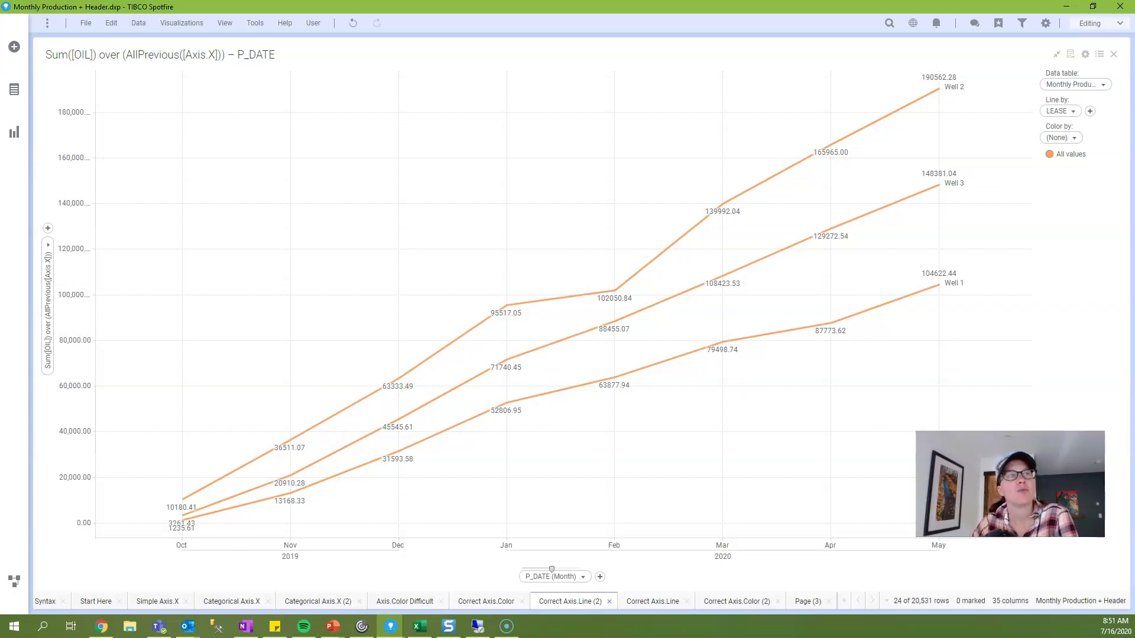
# - Try a calculated column with the expression Sum([OIL]) over (AllPrevious([P_DATE]))
pyautogui.click(138, 23)
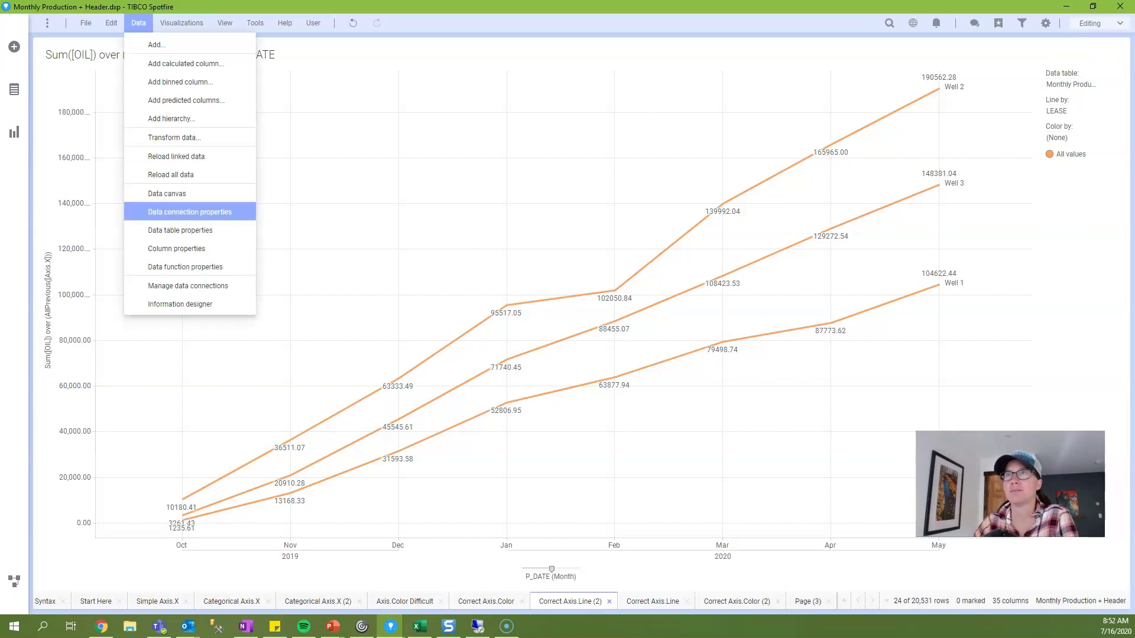
pyautogui.click(165, 247)
pyautogui.click(752, 167)
pyautogui.click(780, 181)
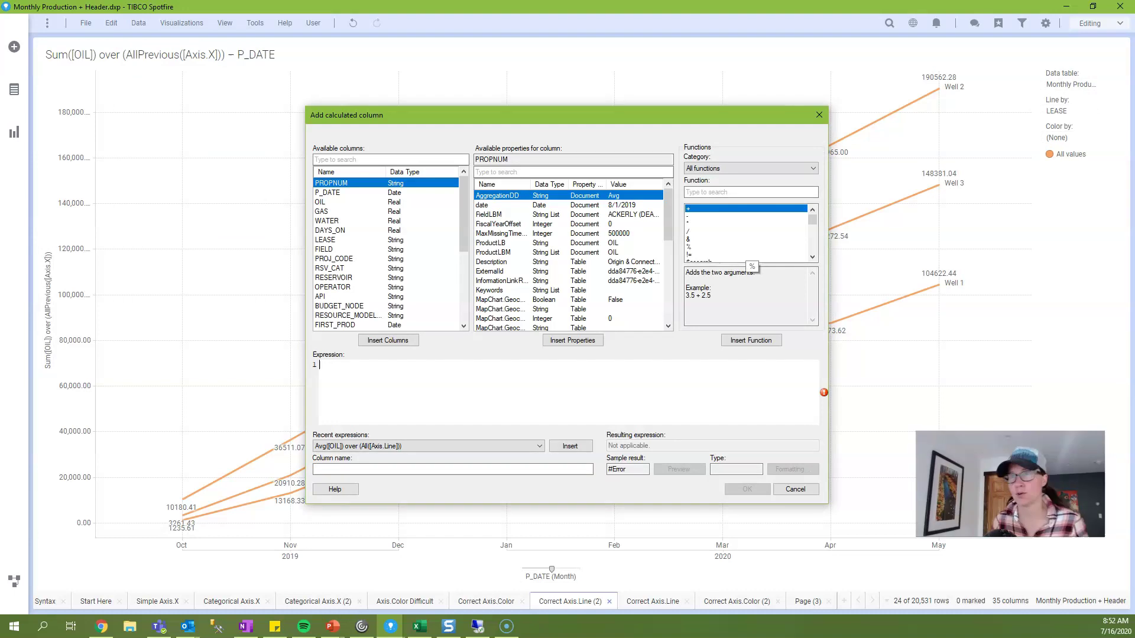
pyautogui.write('um(')
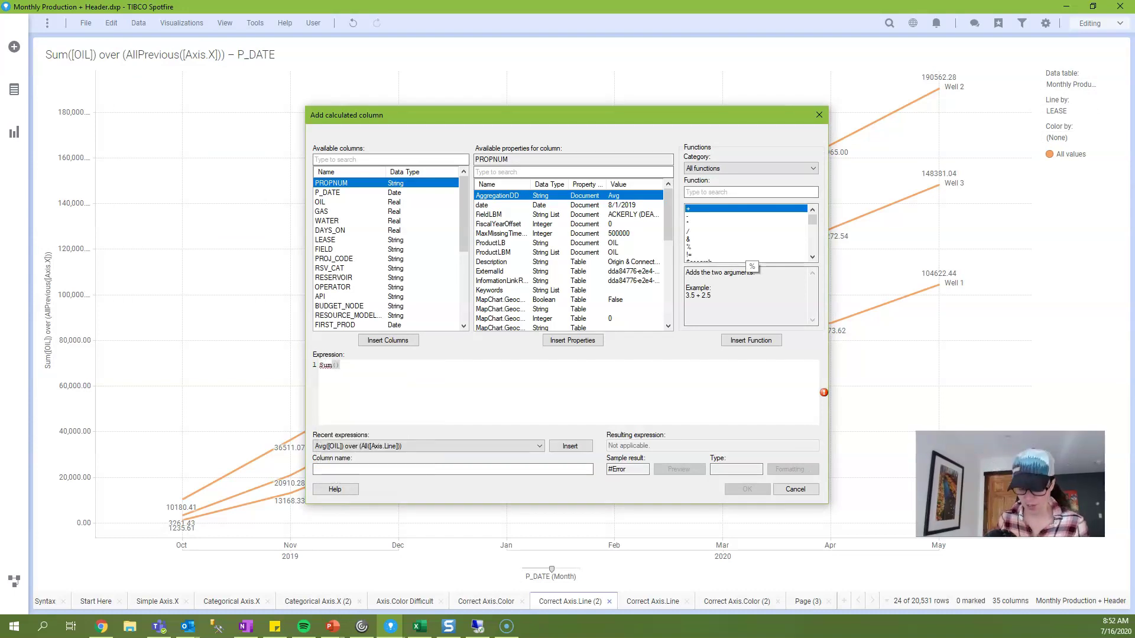
pyautogui.write('[OIL')
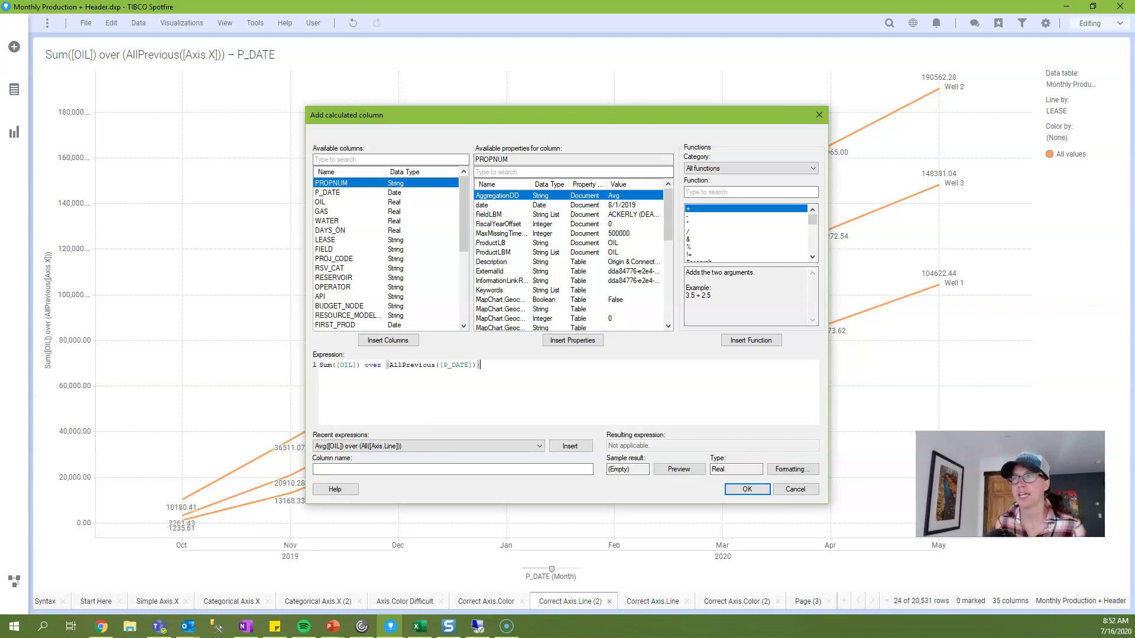
# - Extend the expression to Sum([OIL]) over (Intersect([LEASE],AllPrevious([P_DATE]))) and exit Column Properties without adding the column
pyautogui.click(319, 364)
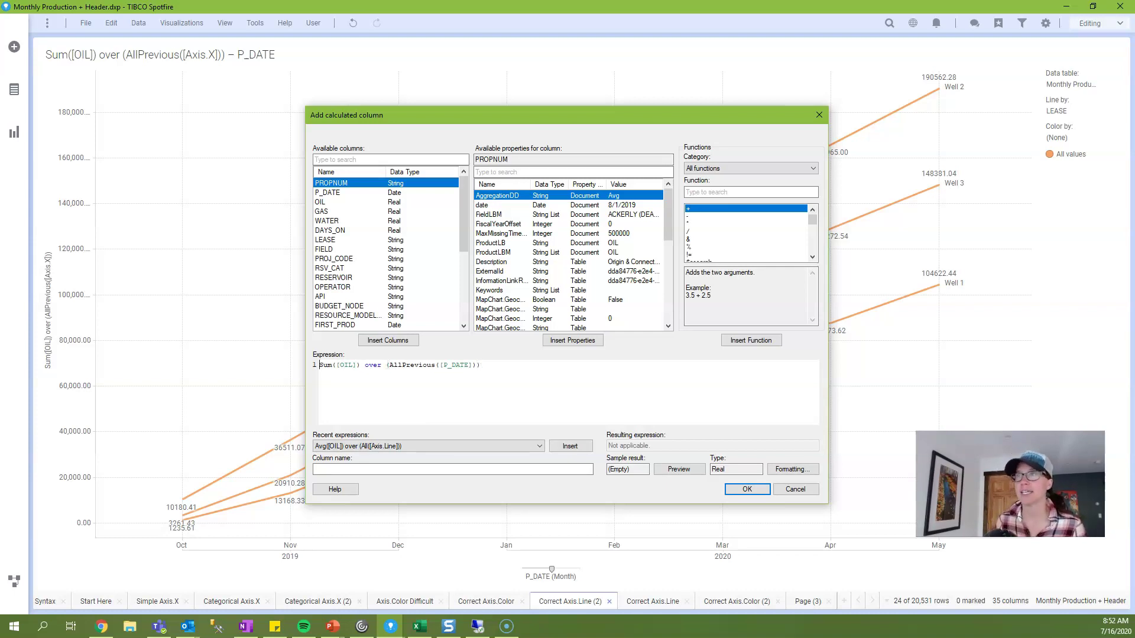
pyautogui.press('Right')
pyautogui.press('Right')
pyautogui.press('Right')
pyautogui.press('Right')
pyautogui.press('Right')
pyautogui.press('Right')
pyautogui.press('Right')
pyautogui.press('Right')
pyautogui.press('Right')
pyautogui.press('Right')
pyautogui.press('Right')
pyautogui.press('Right')
pyautogui.press('Right')
pyautogui.press('Right')
pyautogui.write('(i')
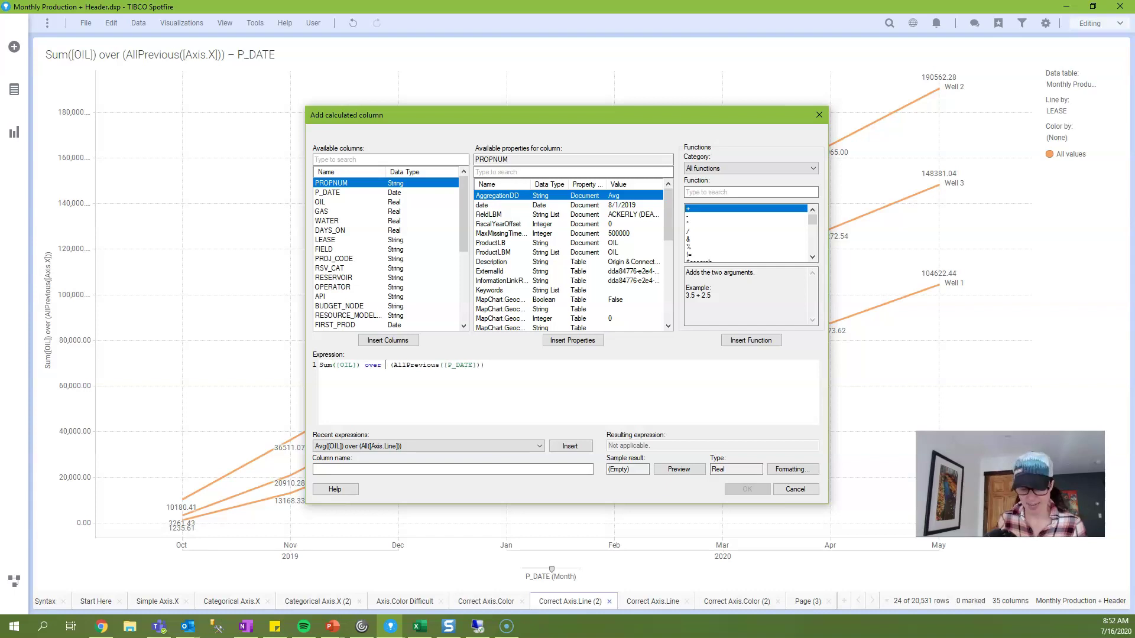
pyautogui.write('n')
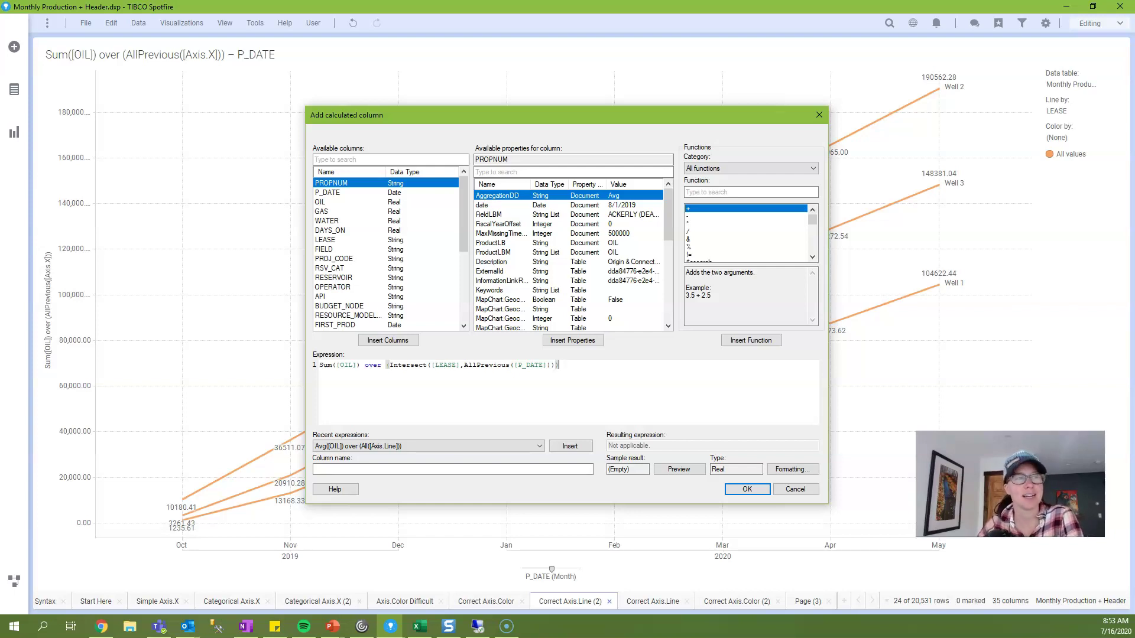
pyautogui.click(747, 489)
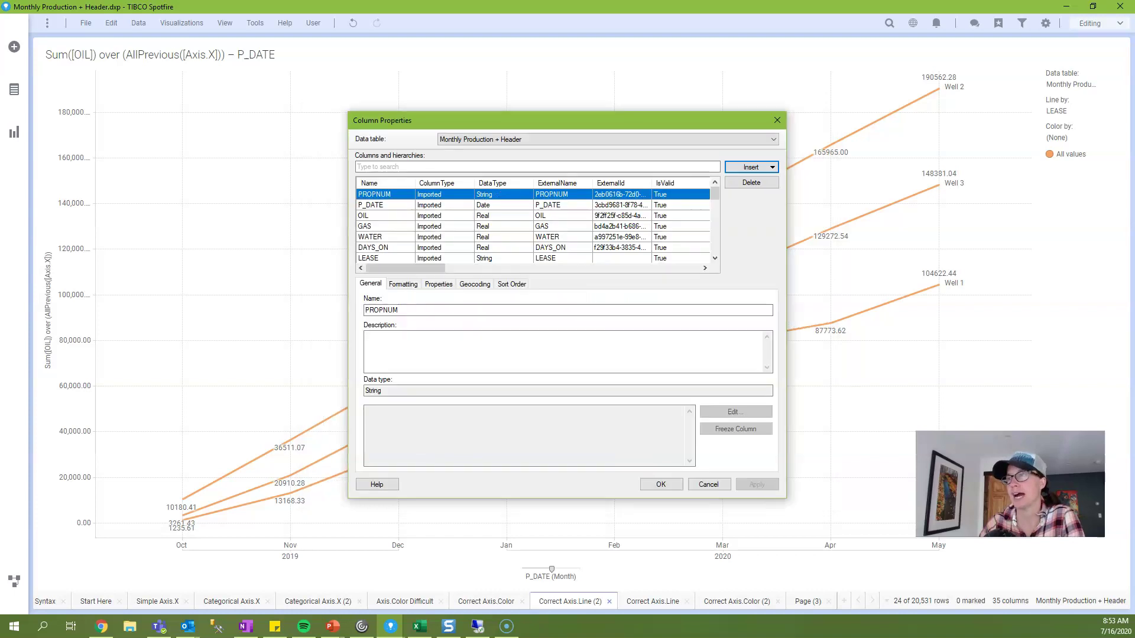
pyautogui.click(708, 484)
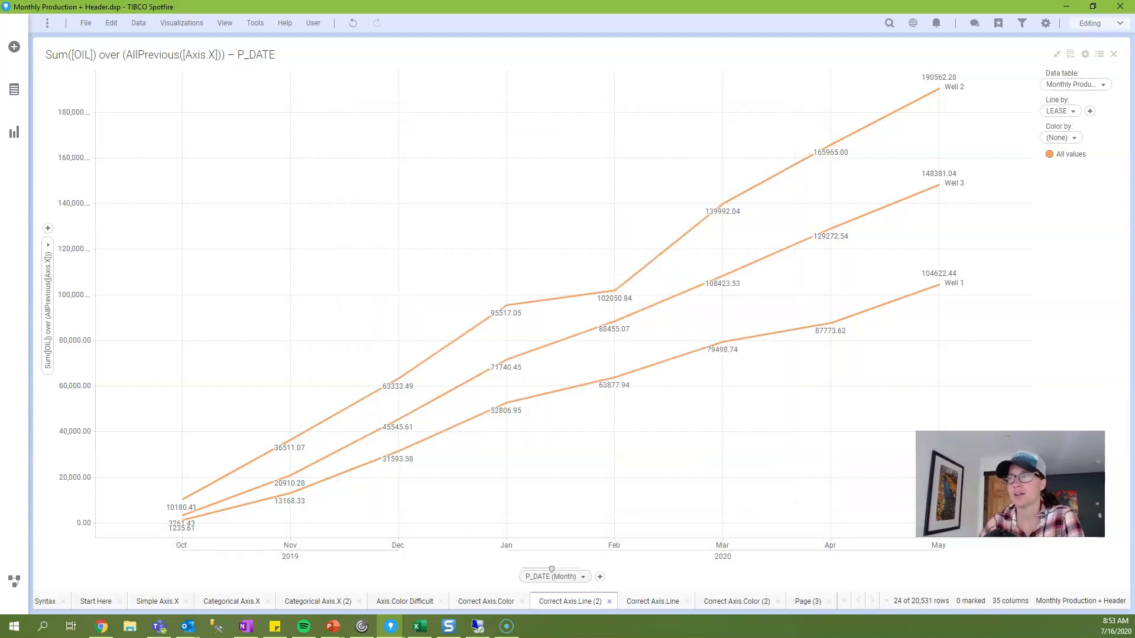
# - Set the chart's X-axis to the plain P_DATE column instead of its date hierarchy
pyautogui.click(556, 576)
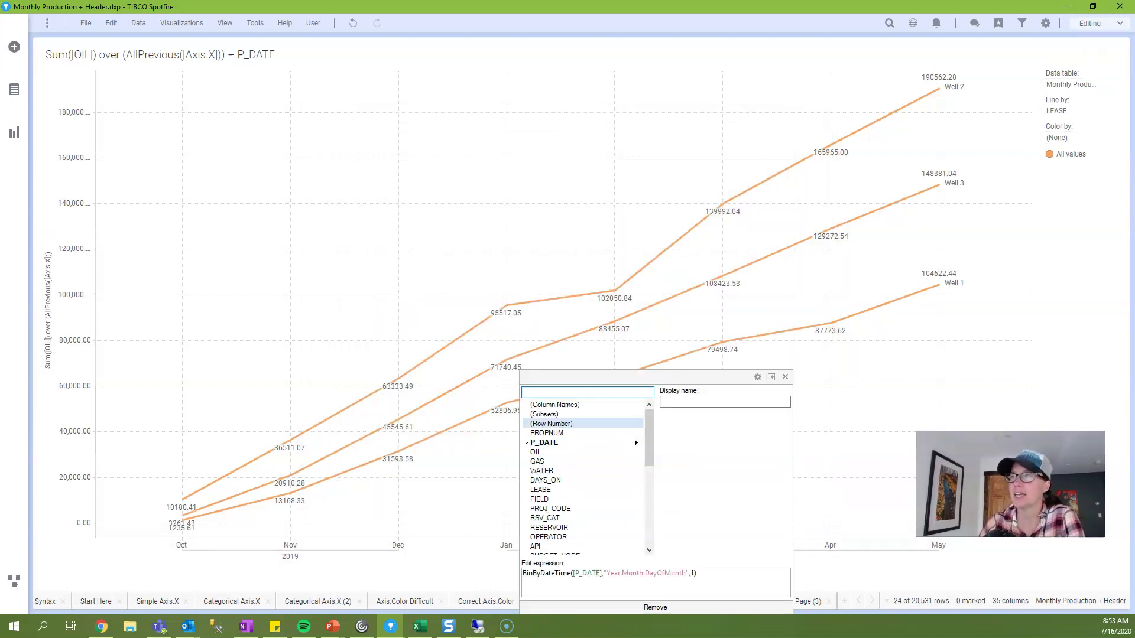
pyautogui.moveTo(568, 442)
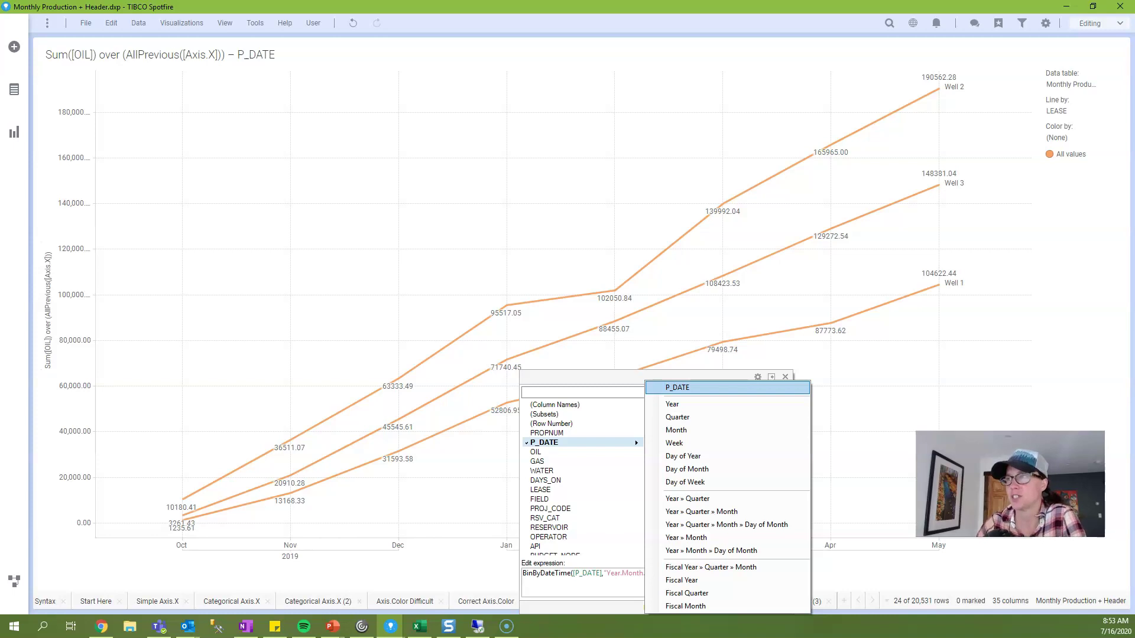
pyautogui.click(677, 387)
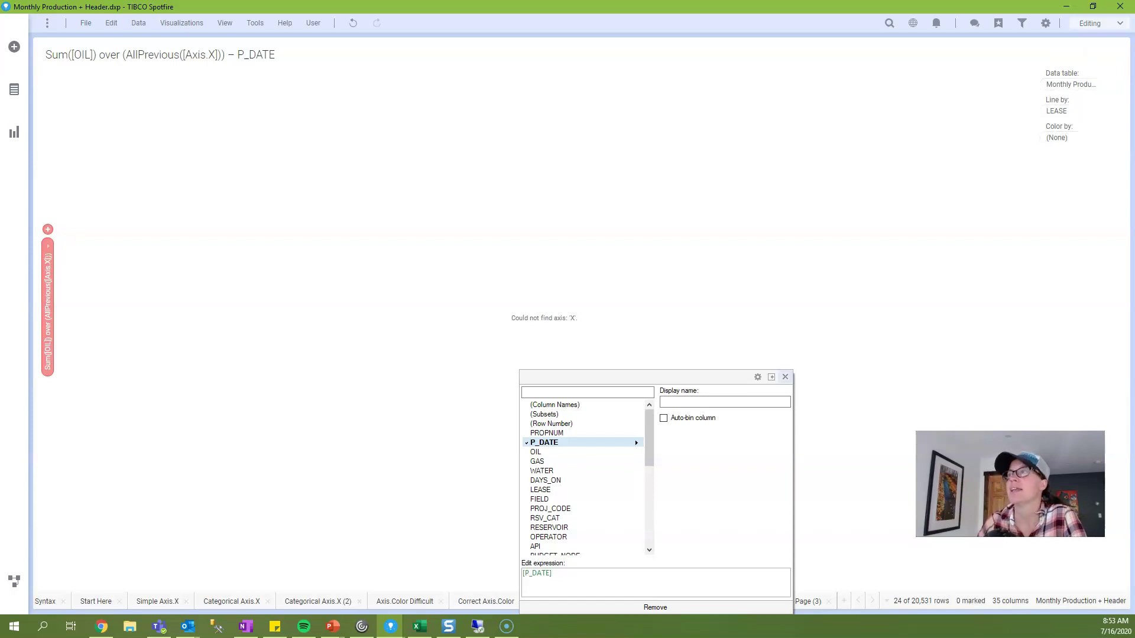
pyautogui.click(785, 377)
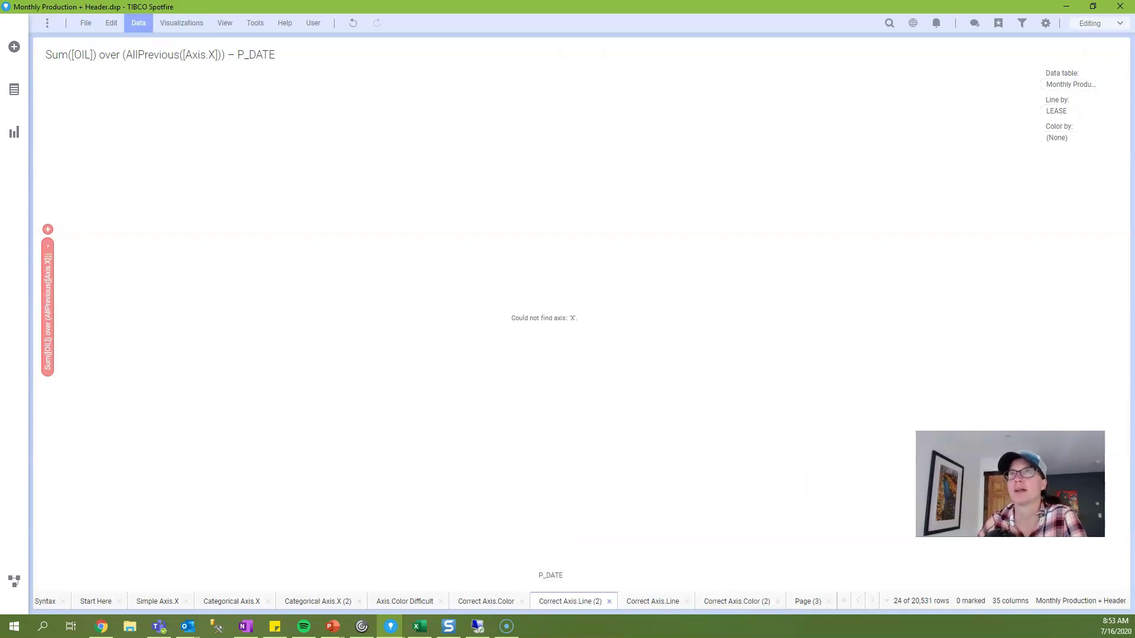
# - Add a hierarchy named PDATE Hierarchy containing P_DATE to the Monthly Production + Header table
pyautogui.click(139, 22)
pyautogui.click(177, 247)
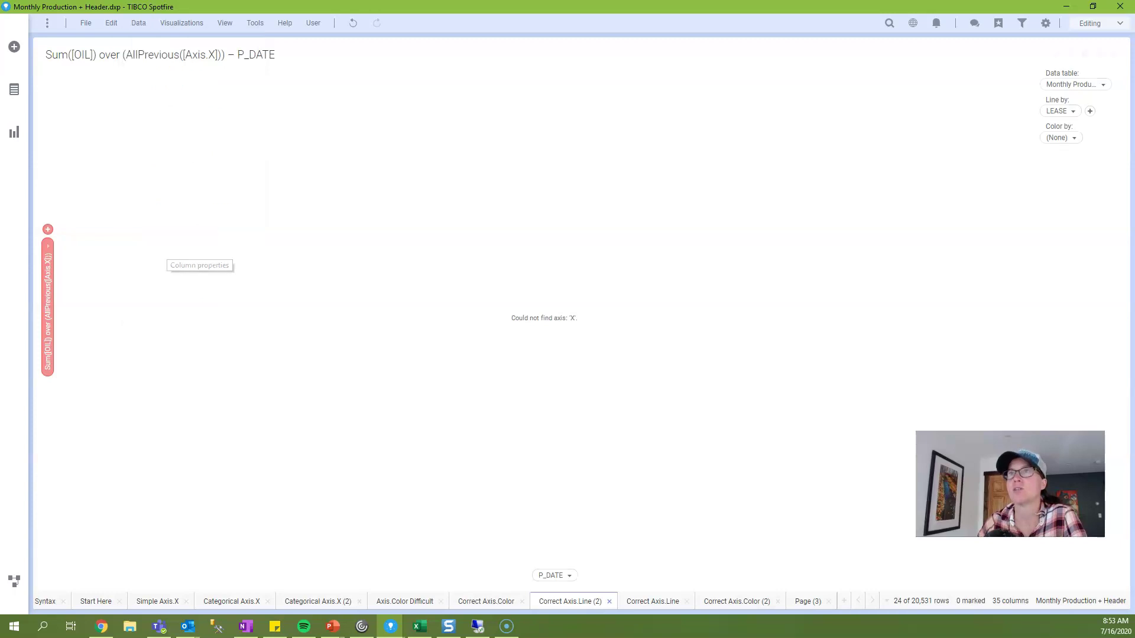
pyautogui.click(751, 167)
pyautogui.click(762, 207)
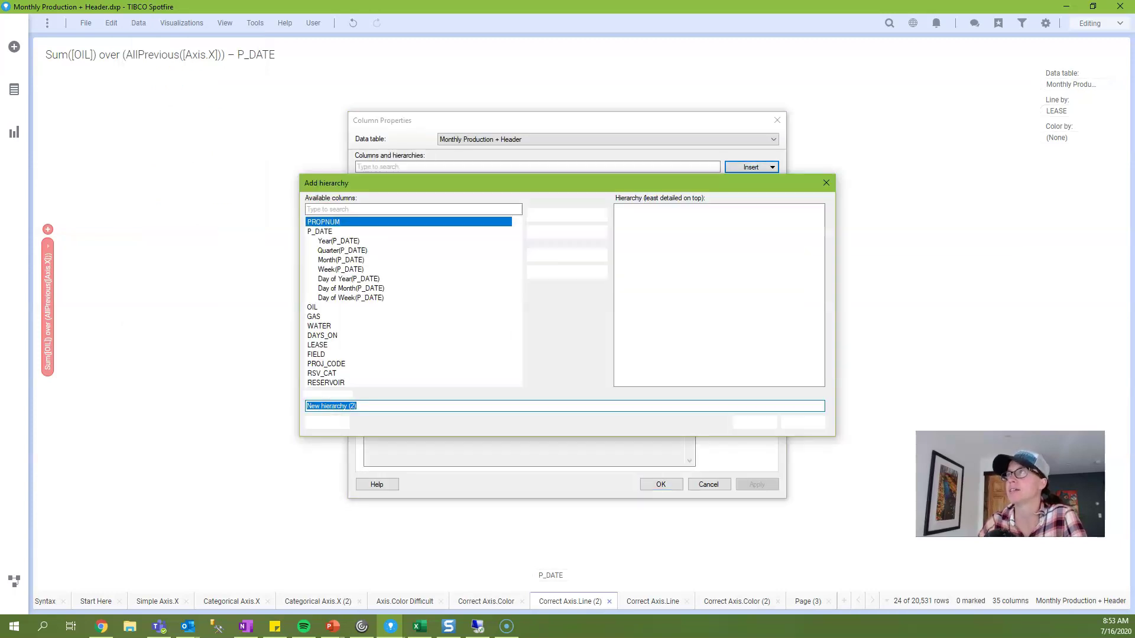
pyautogui.click(320, 231)
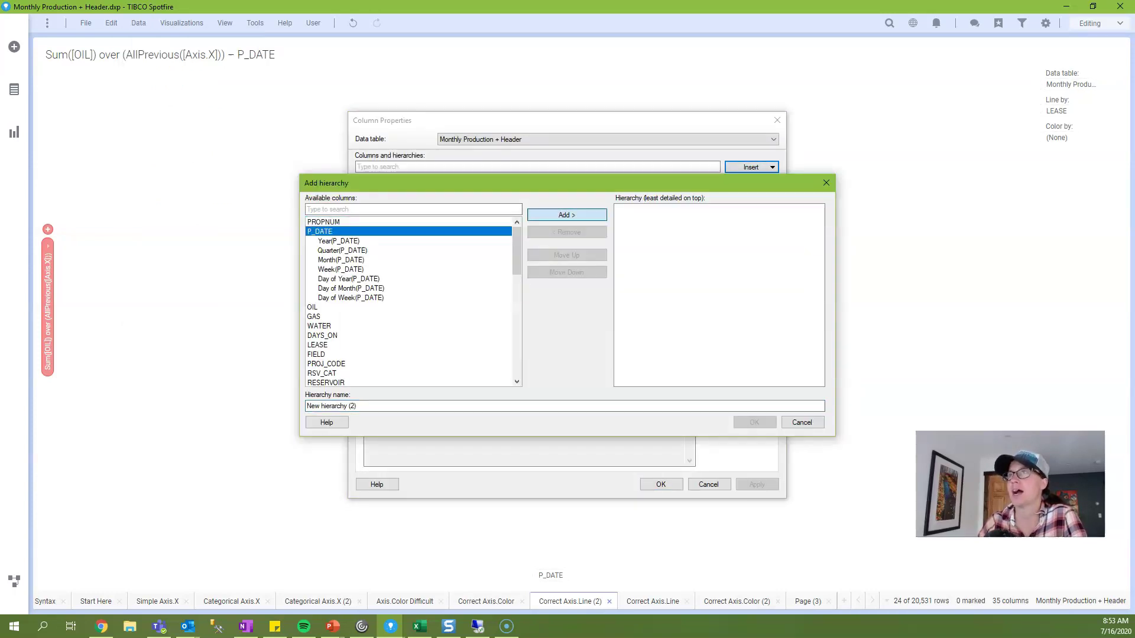
pyautogui.click(565, 214)
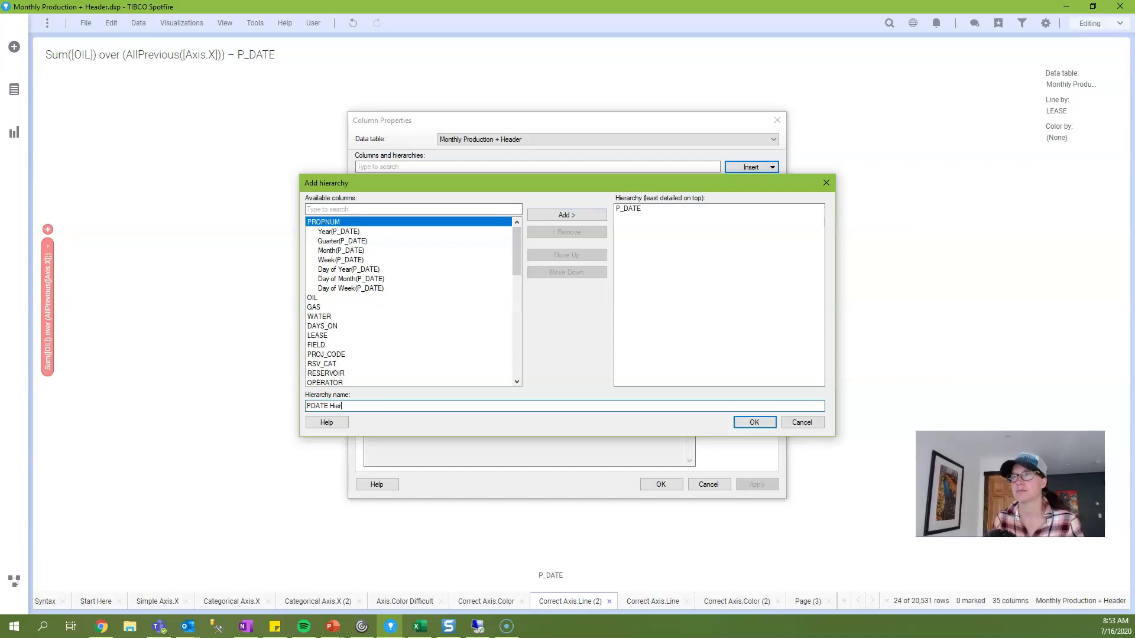
pyautogui.write('rarchy')
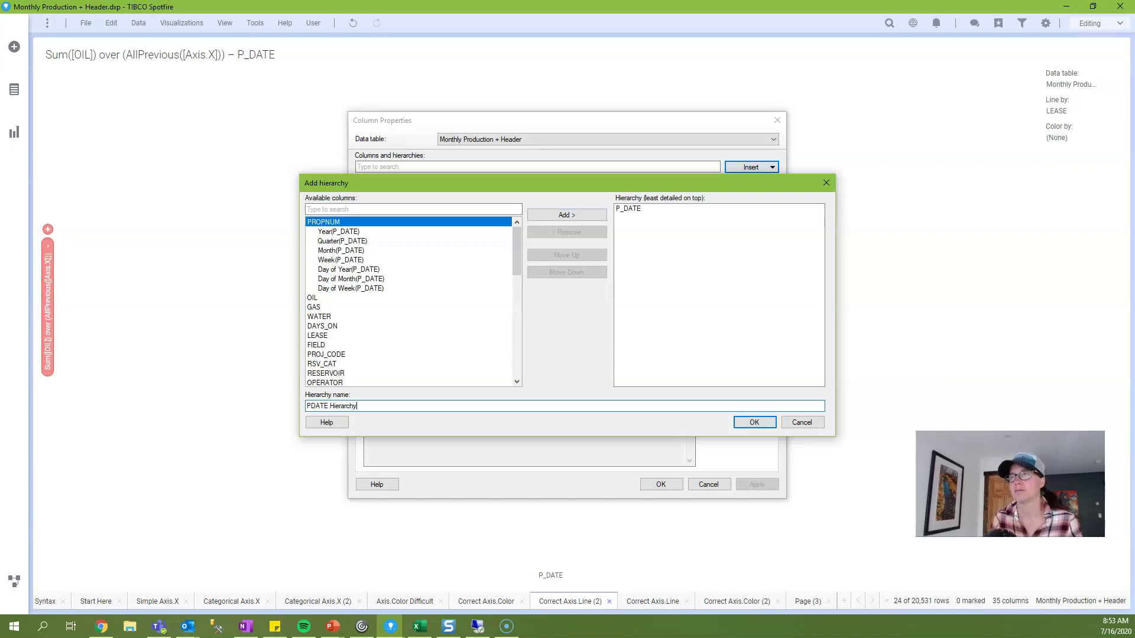
pyautogui.press('Return')
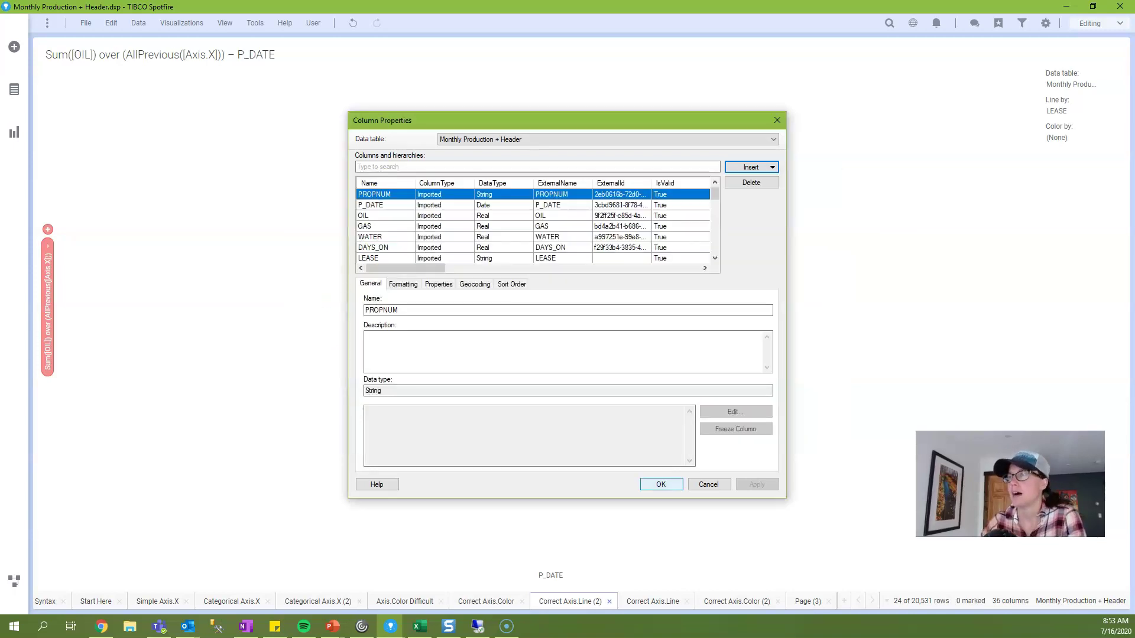
pyautogui.click(661, 484)
# - Set the line chart's X-axis to PDATE Hierarchy
pyautogui.click(554, 575)
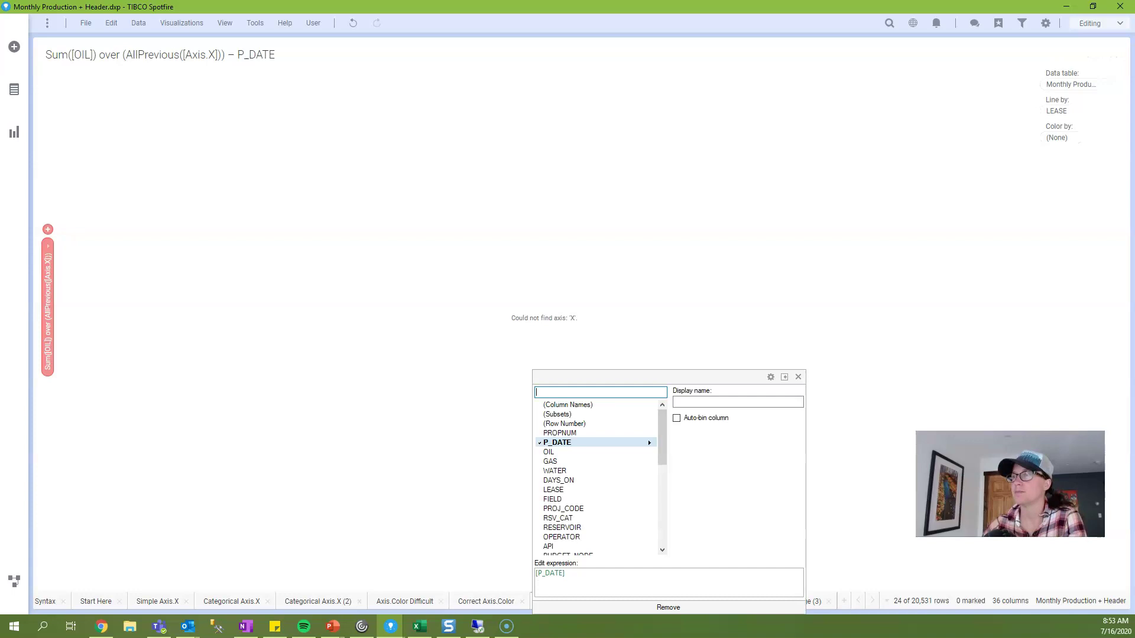
pyautogui.scroll(-7, 596, 461)
pyautogui.click(568, 546)
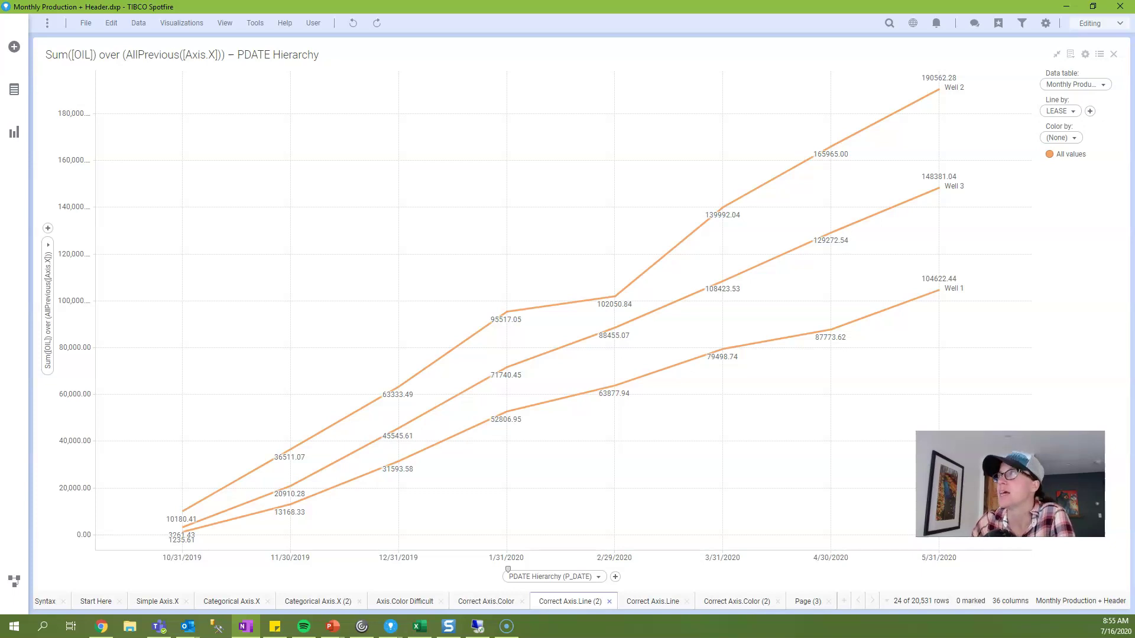
# - Remove LEASE from the chart's Line by setting
pyautogui.rightClick(1058, 111)
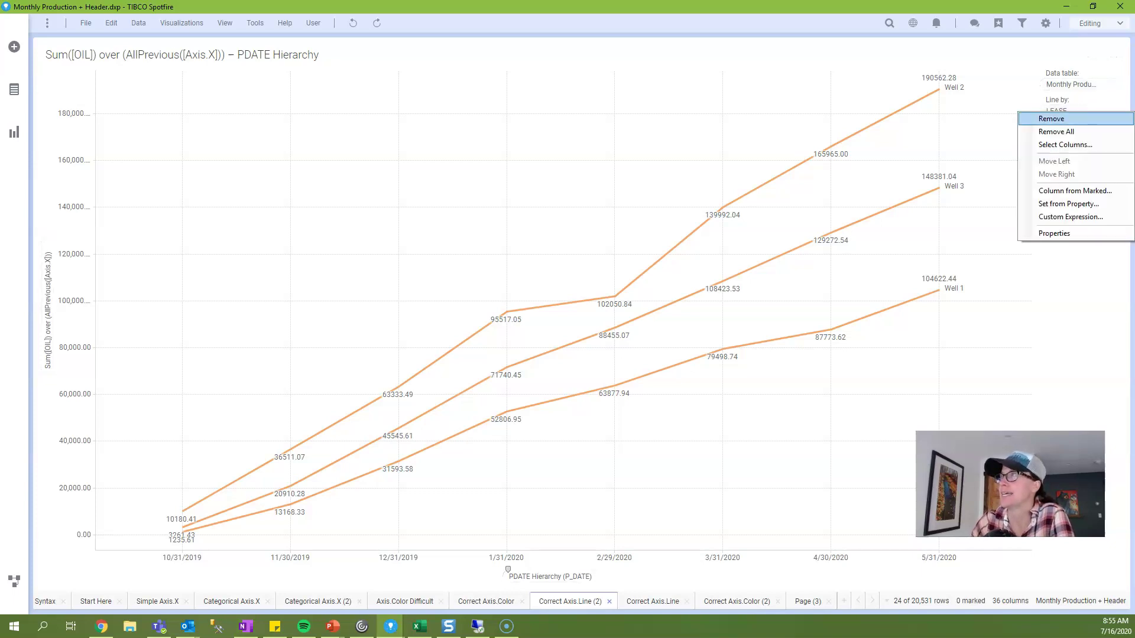
pyautogui.click(1051, 119)
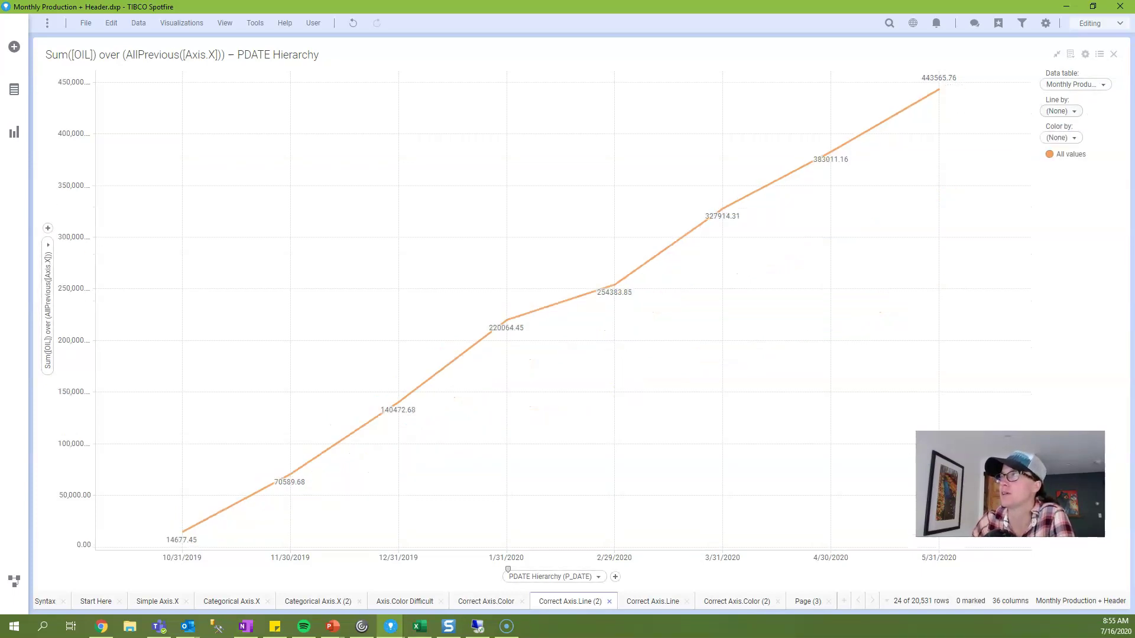
# - Reset the LEASE filter to all values and filter RESERVOIR to RESERVOIR A, B, C, D, E and X
pyautogui.click(1022, 22)
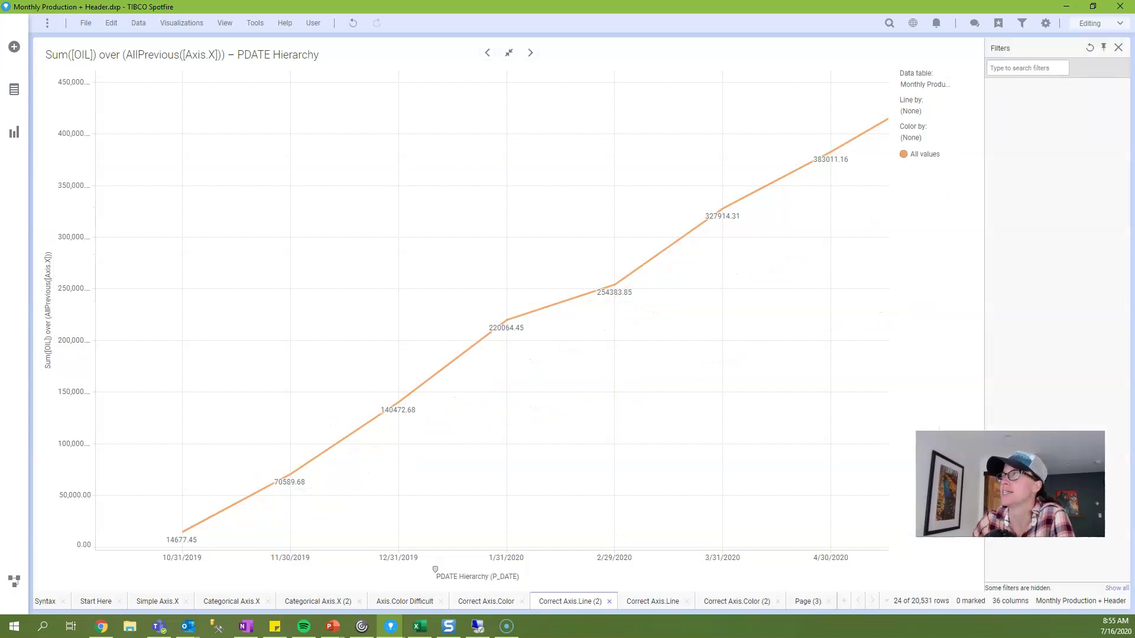
pyautogui.click(1020, 139)
pyautogui.click(1052, 220)
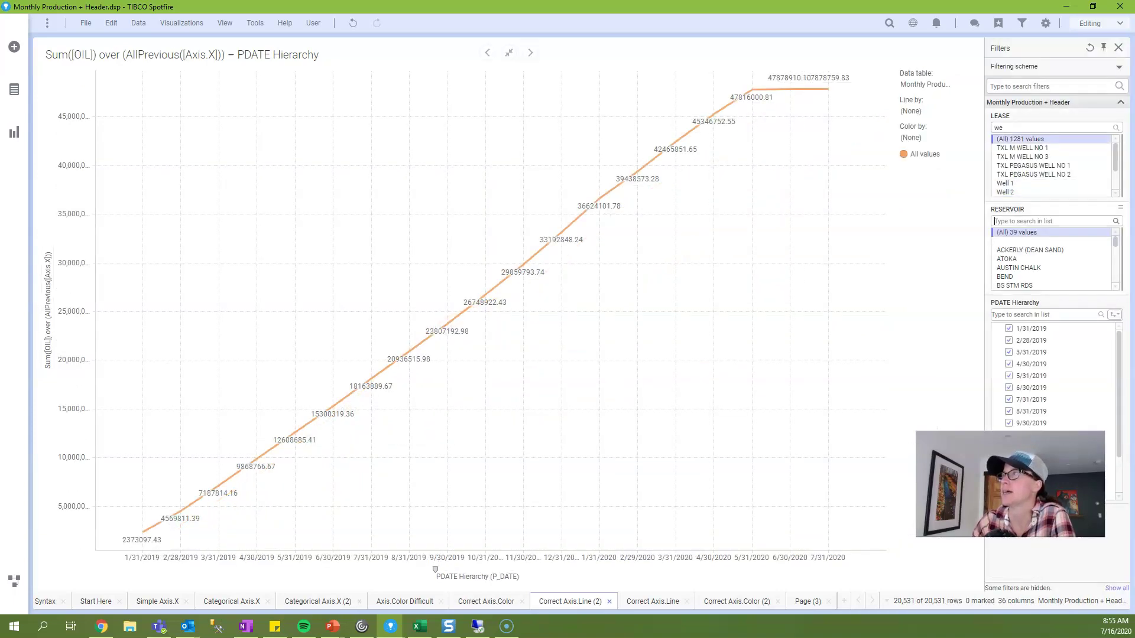
pyautogui.write('reser')
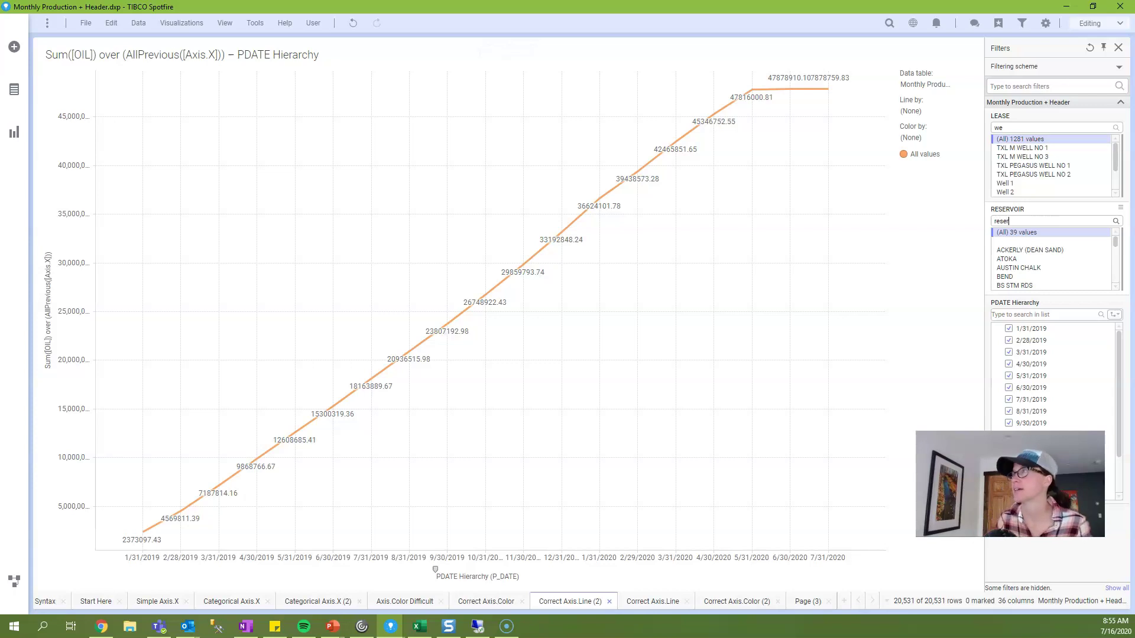
pyautogui.click(1015, 241)
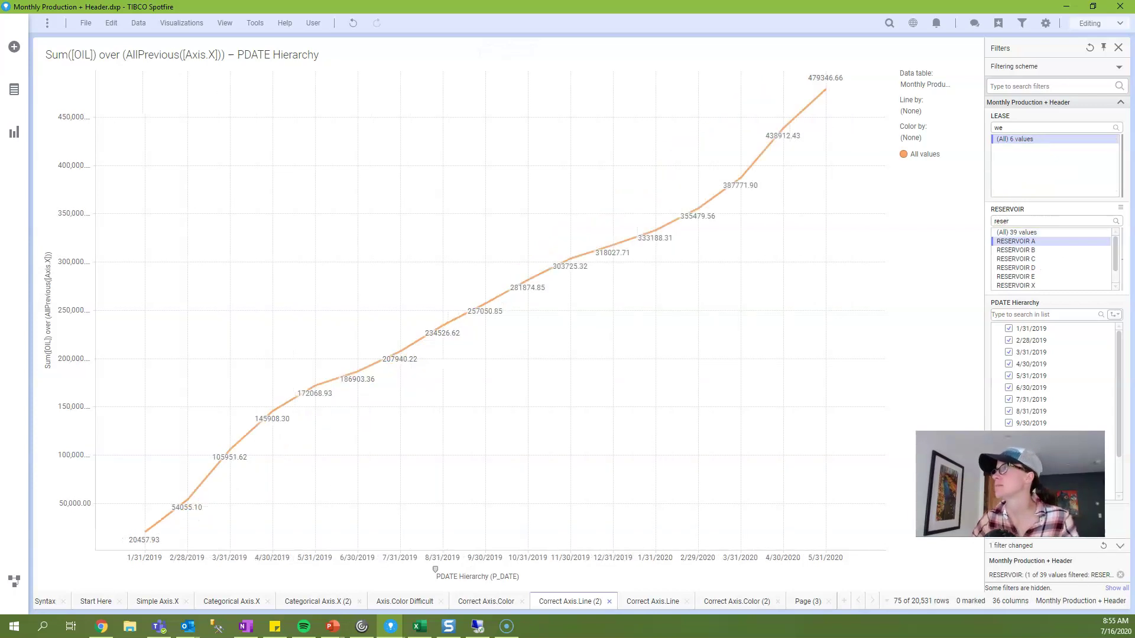
pyautogui.keyDown('shift'); pyautogui.click(1015, 286); pyautogui.keyUp('shift')
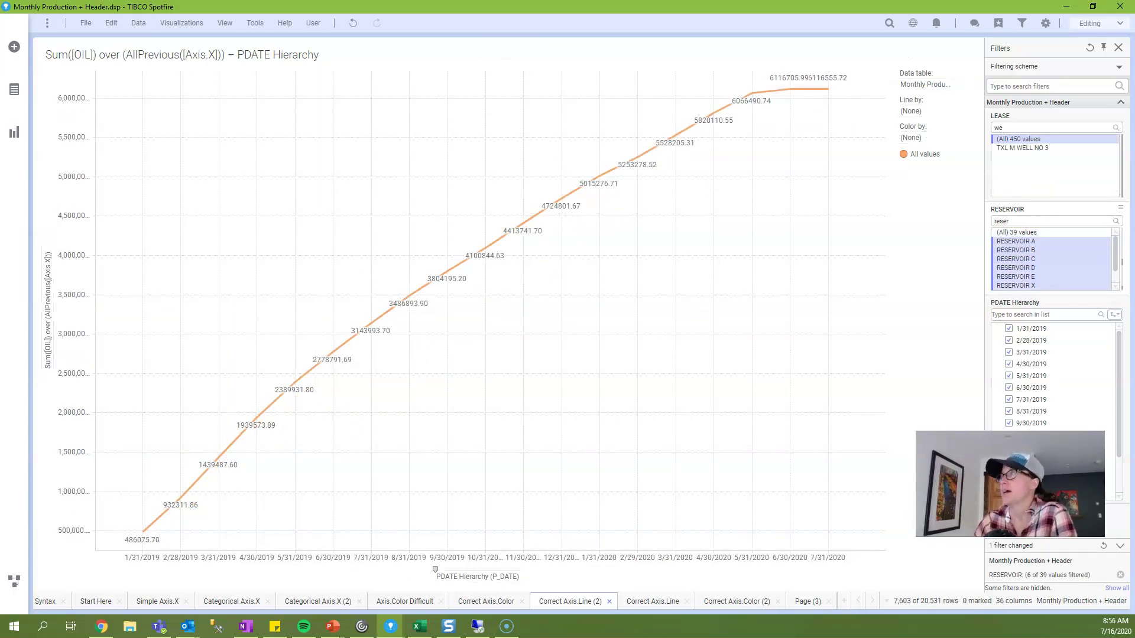
pyautogui.click(1118, 48)
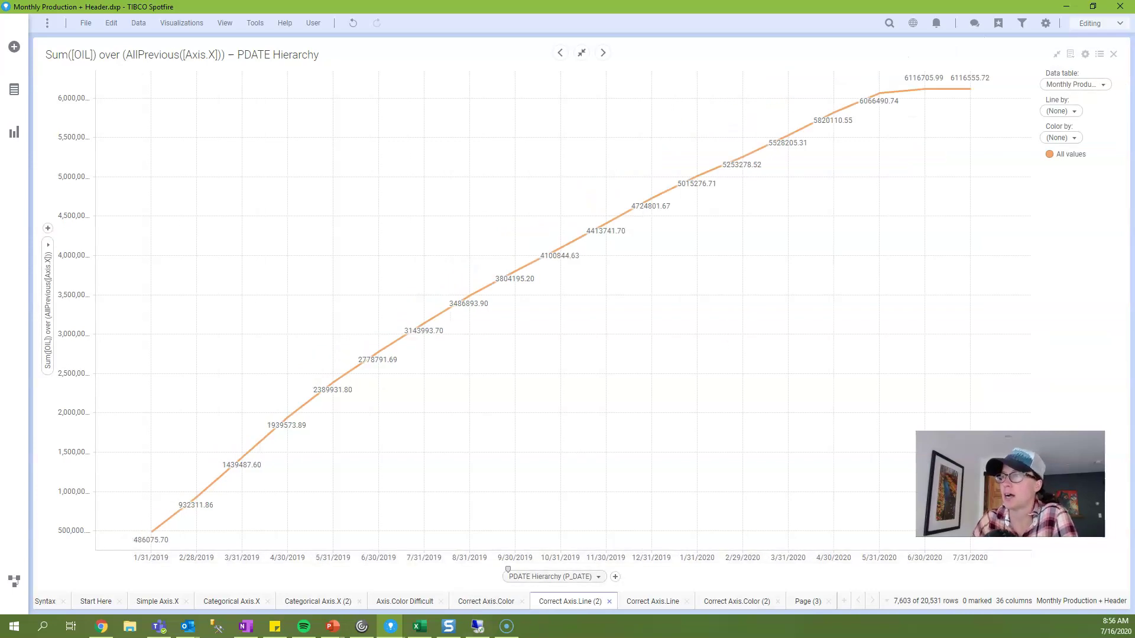
# - Set the line chart's X-axis to the RESERVOIR column in place of the date hierarchy
pyautogui.click(585, 576)
pyautogui.write('reser')
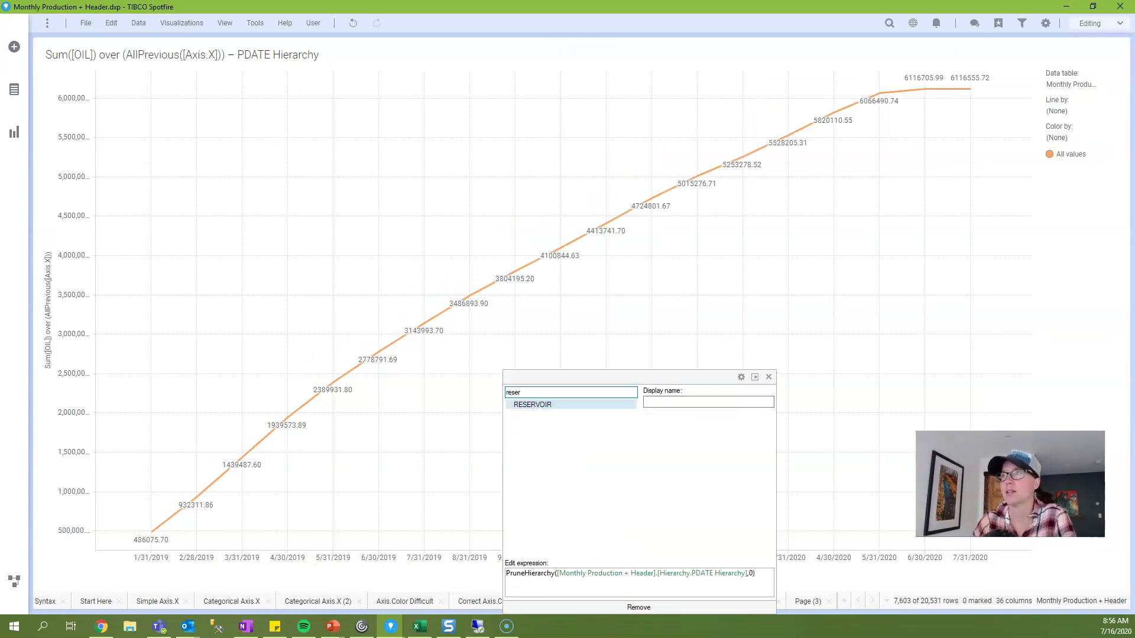
pyautogui.press('Return')
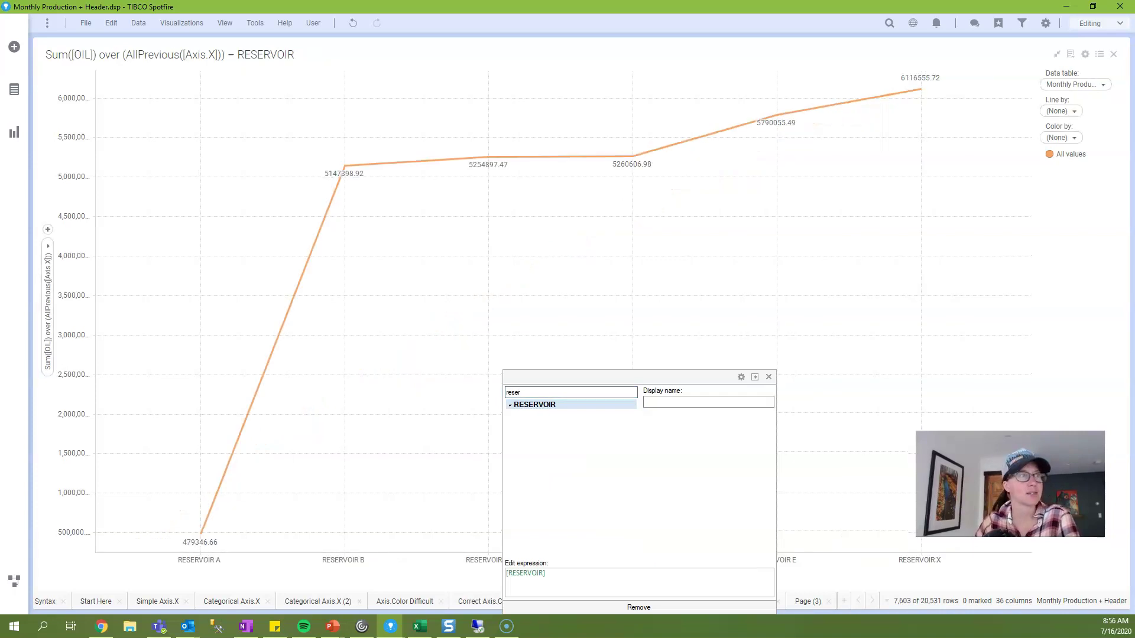
pyautogui.hotkey('alt', 'Tab')
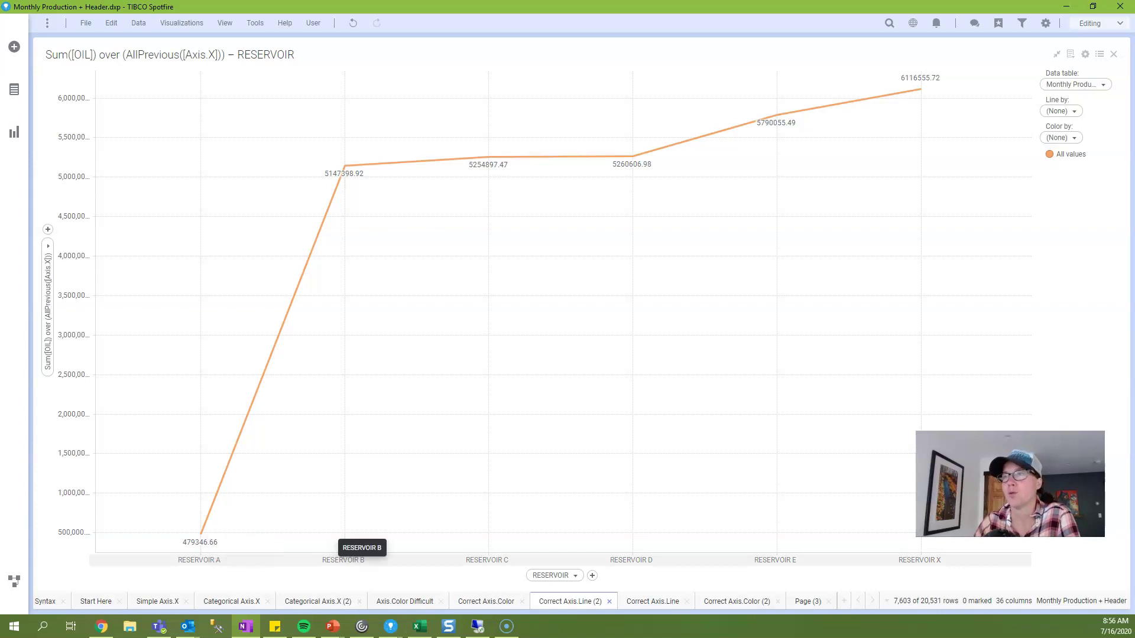
pyautogui.moveTo(201, 533)
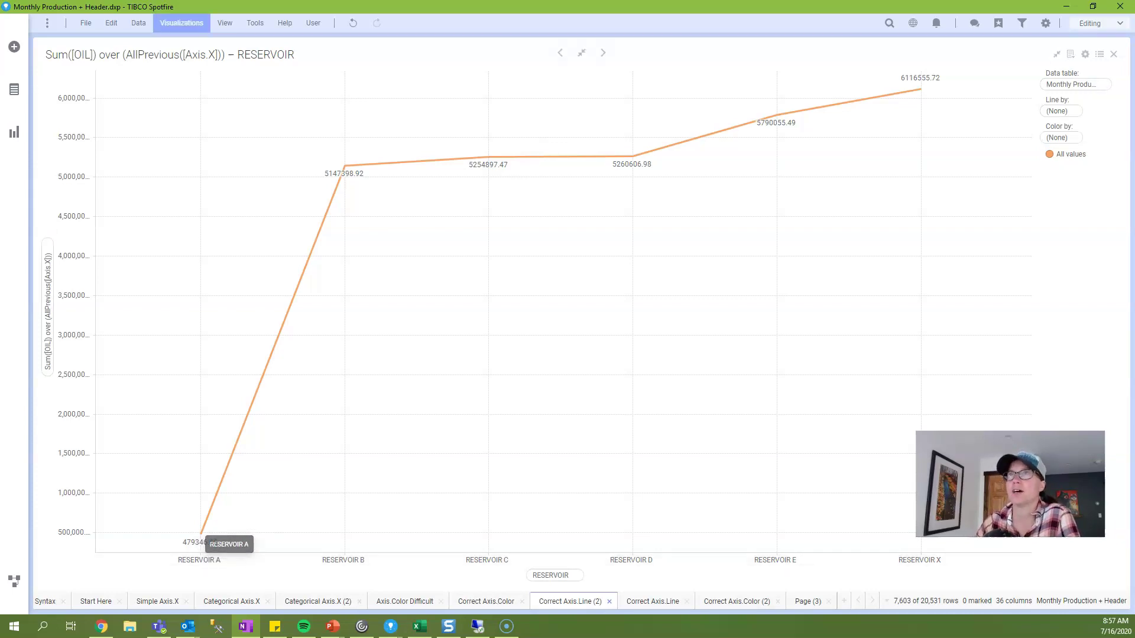
# - Examine the custom sort order of the RESERVOIR column in the column properties without changing it
pyautogui.click(138, 23)
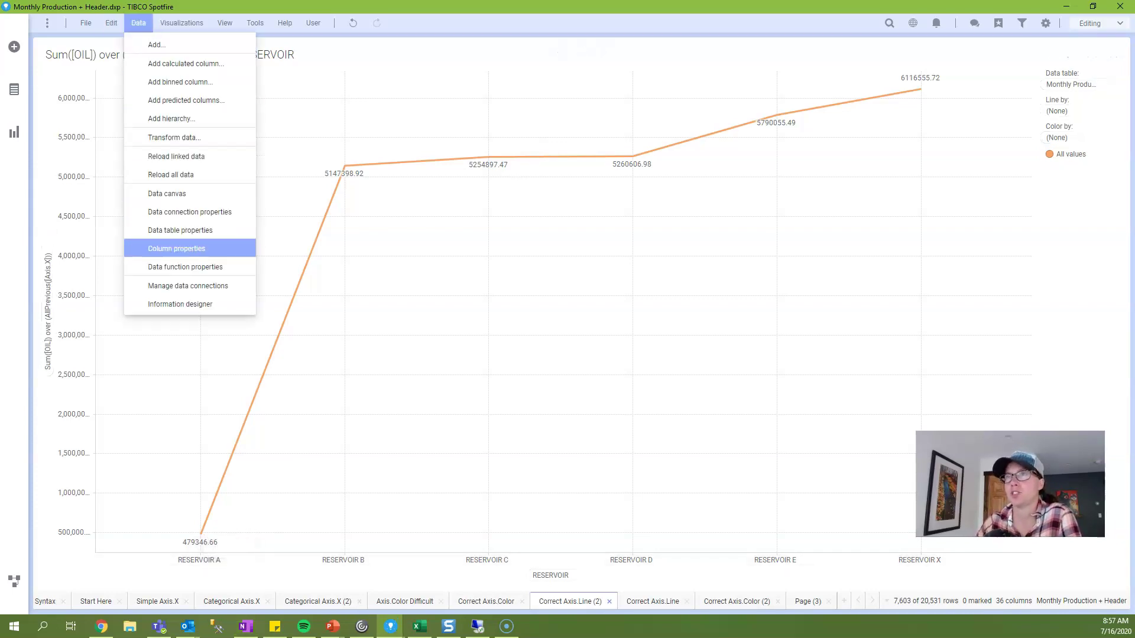
pyautogui.click(176, 248)
pyautogui.click(390, 167)
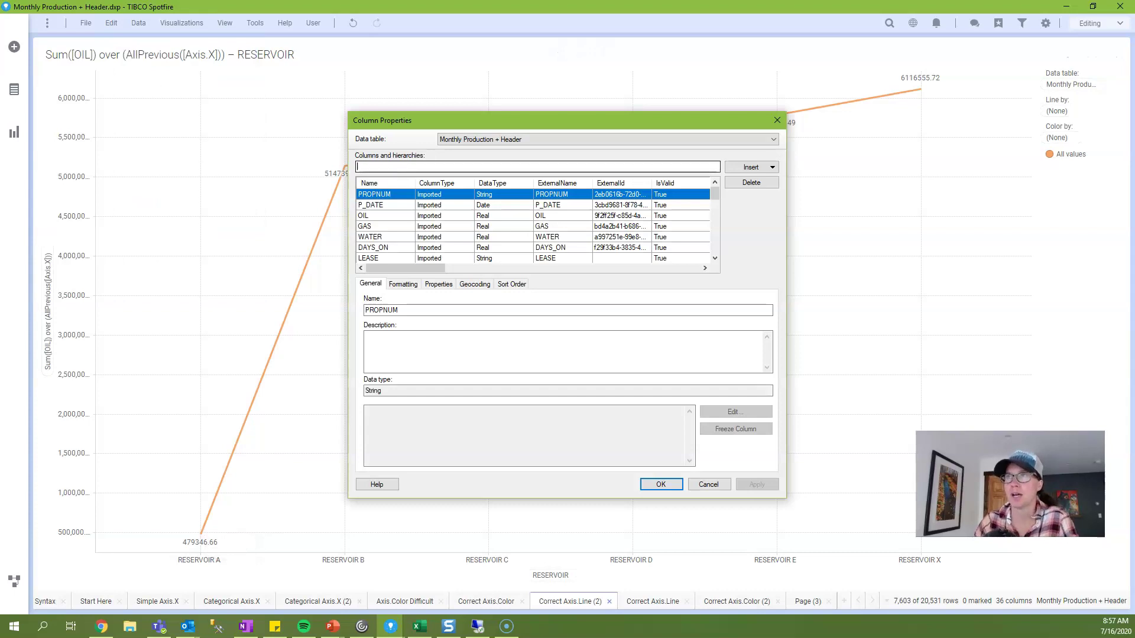
pyautogui.write('re')
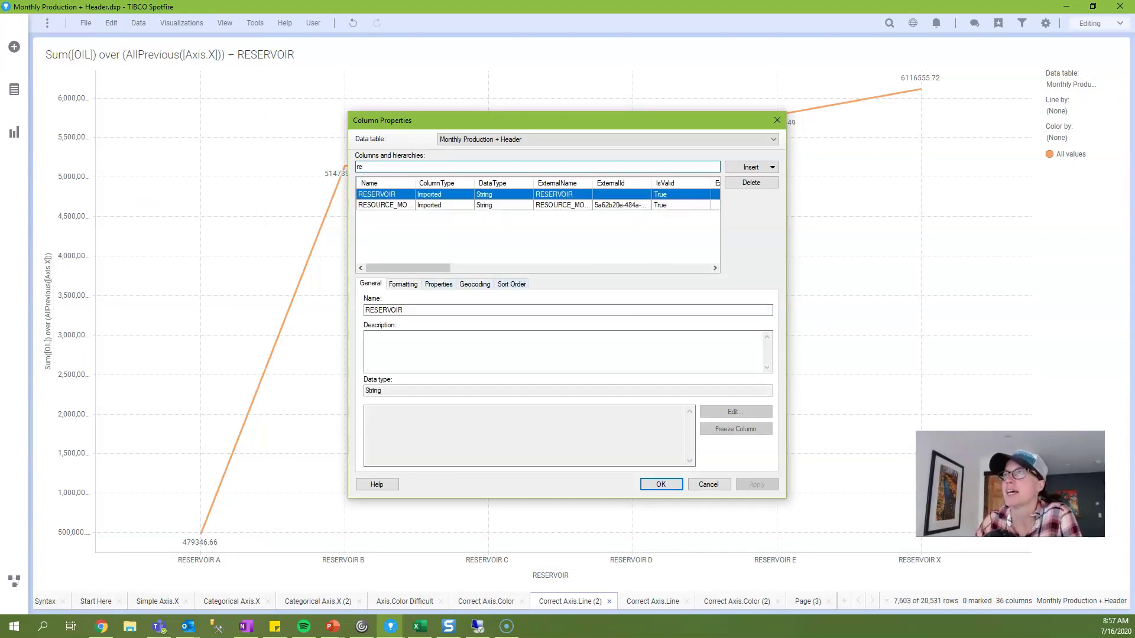
pyautogui.click(510, 283)
pyautogui.click(395, 351)
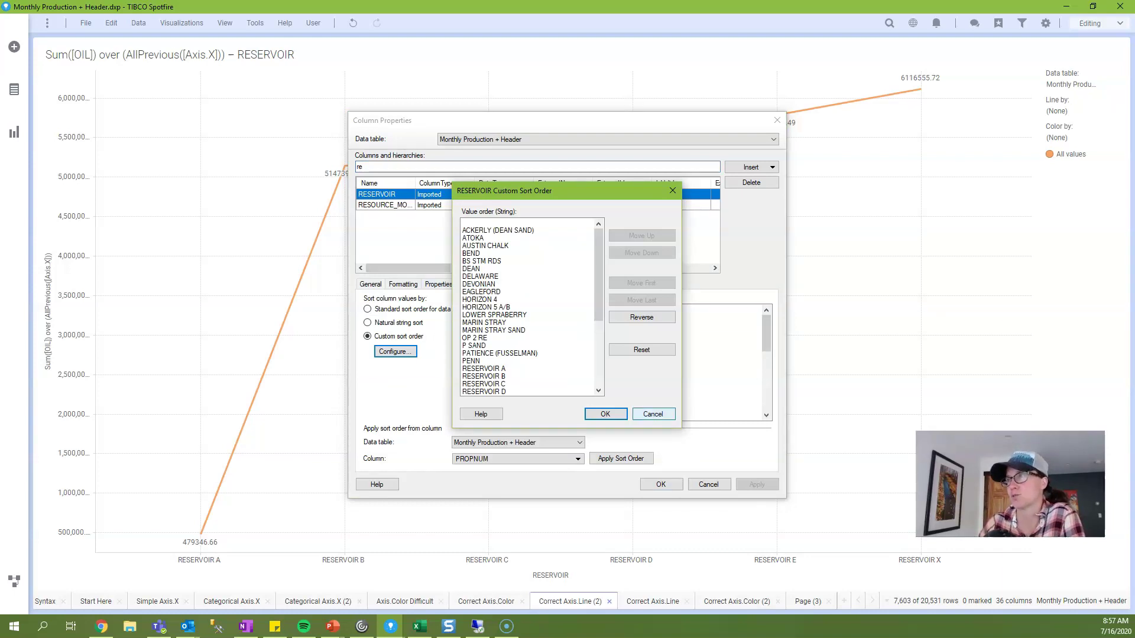
pyautogui.click(653, 414)
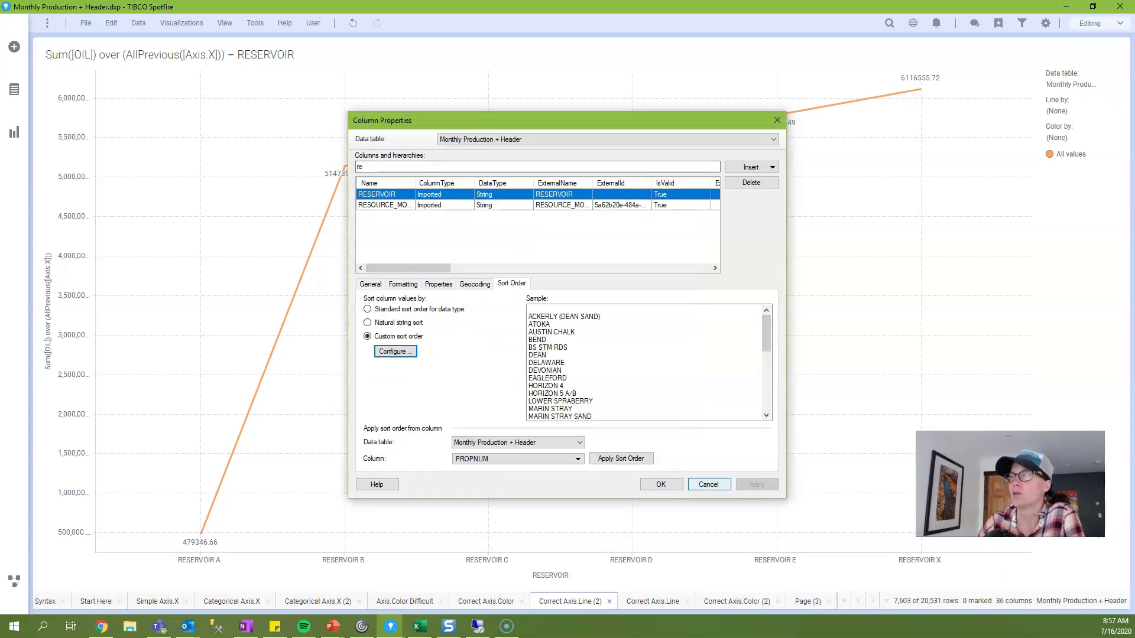
pyautogui.click(708, 484)
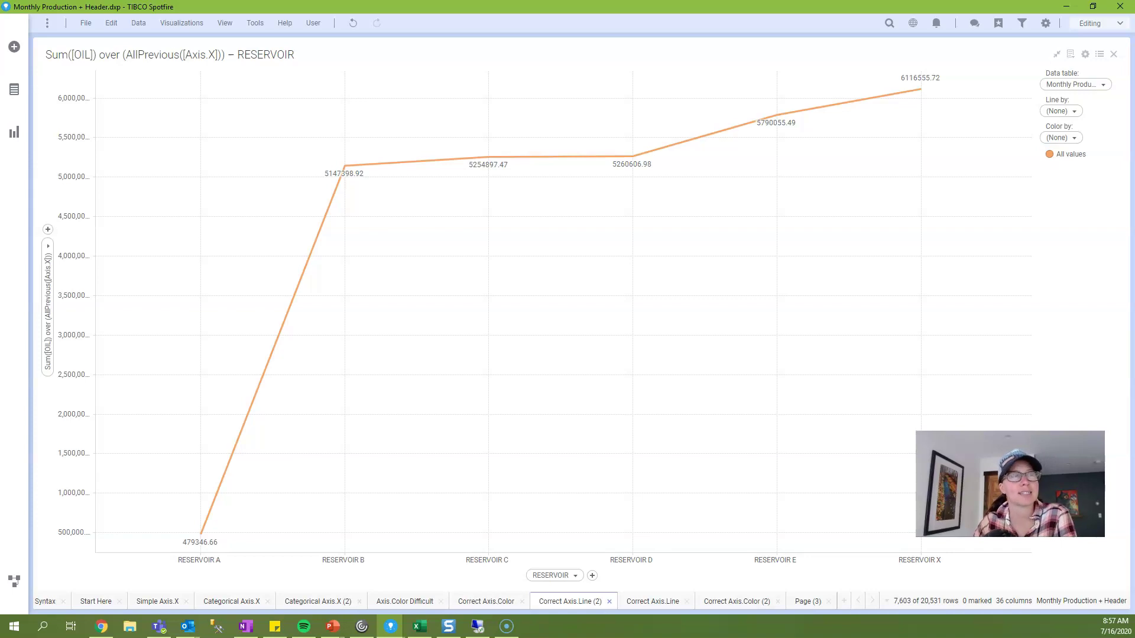
# - Examine the Y-axis expression that divides summed OIL by its total over all lines
pyautogui.moveTo(581, 53)
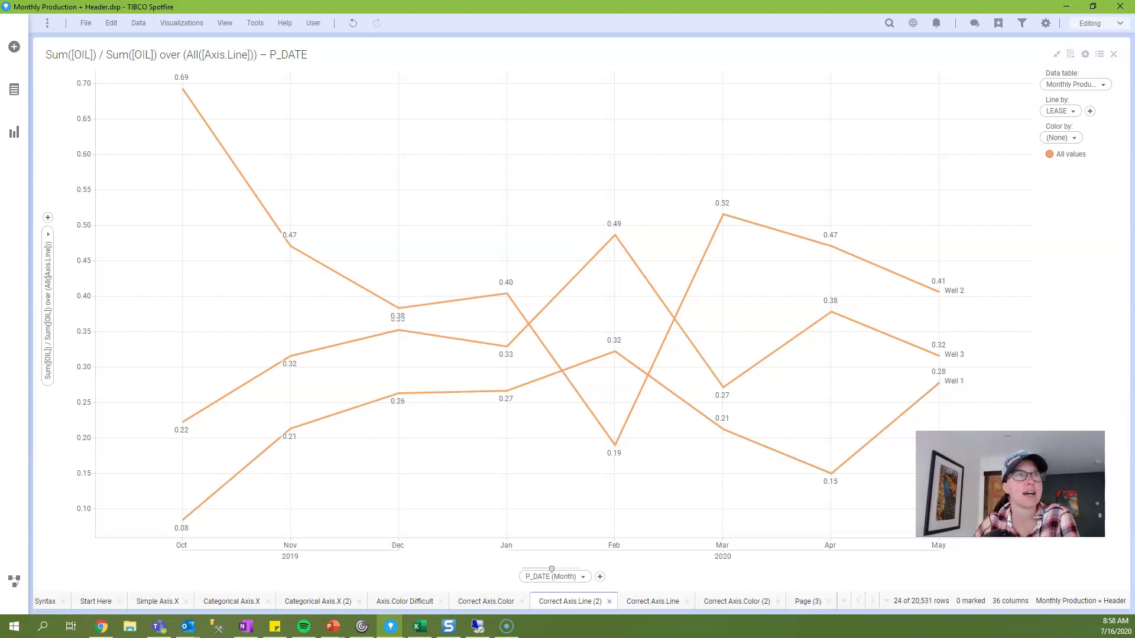
pyautogui.click(48, 234)
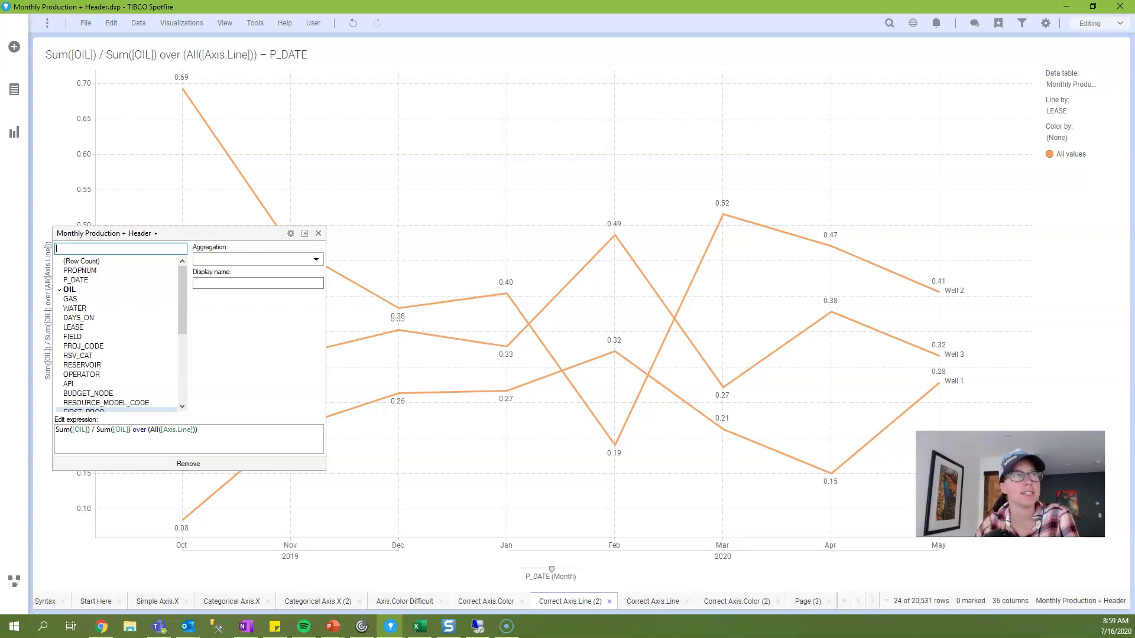
pyautogui.press('Escape')
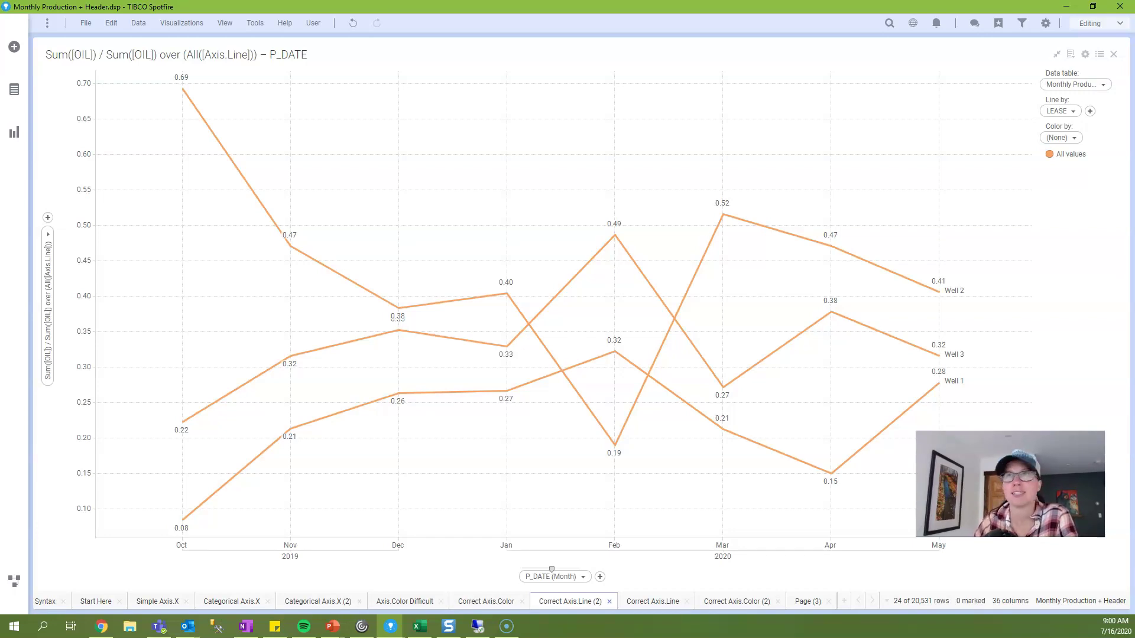
# - Replace the Y-axis expression with the average of OIL, Avg(OIL)
pyautogui.click(48, 254)
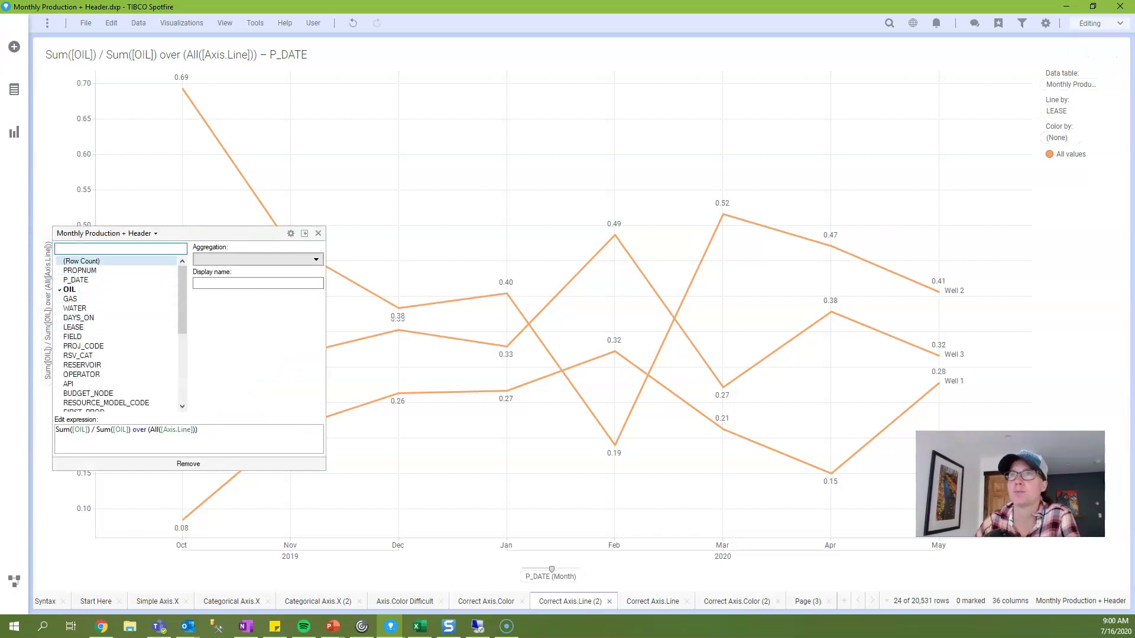
pyautogui.click(258, 259)
pyautogui.click(225, 304)
pyautogui.press('Escape')
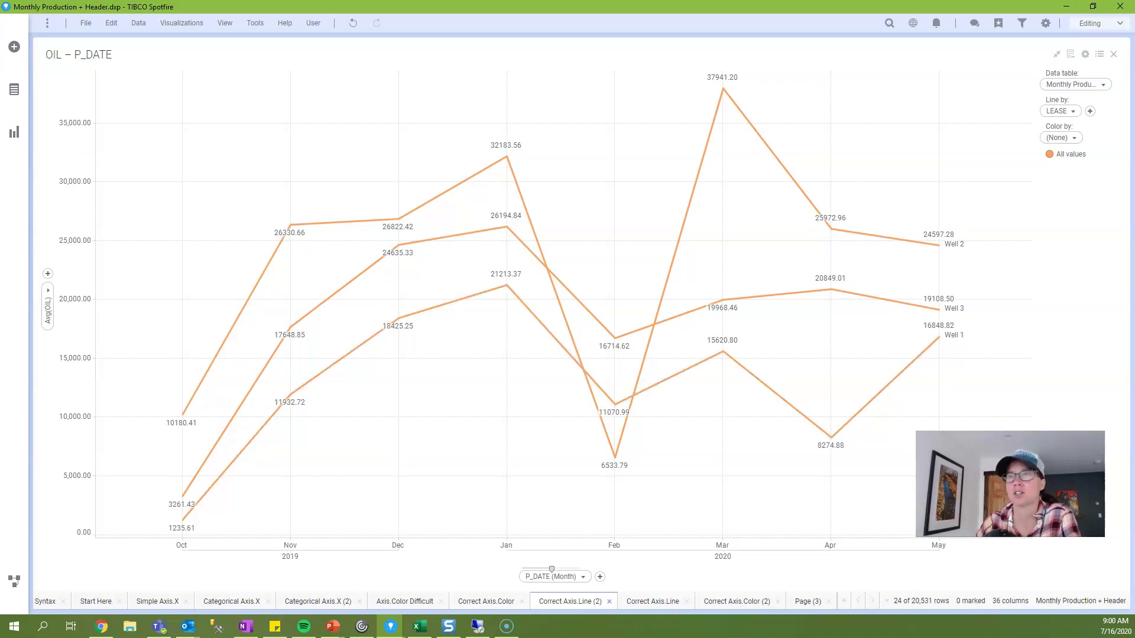
pyautogui.moveTo(185, 414)
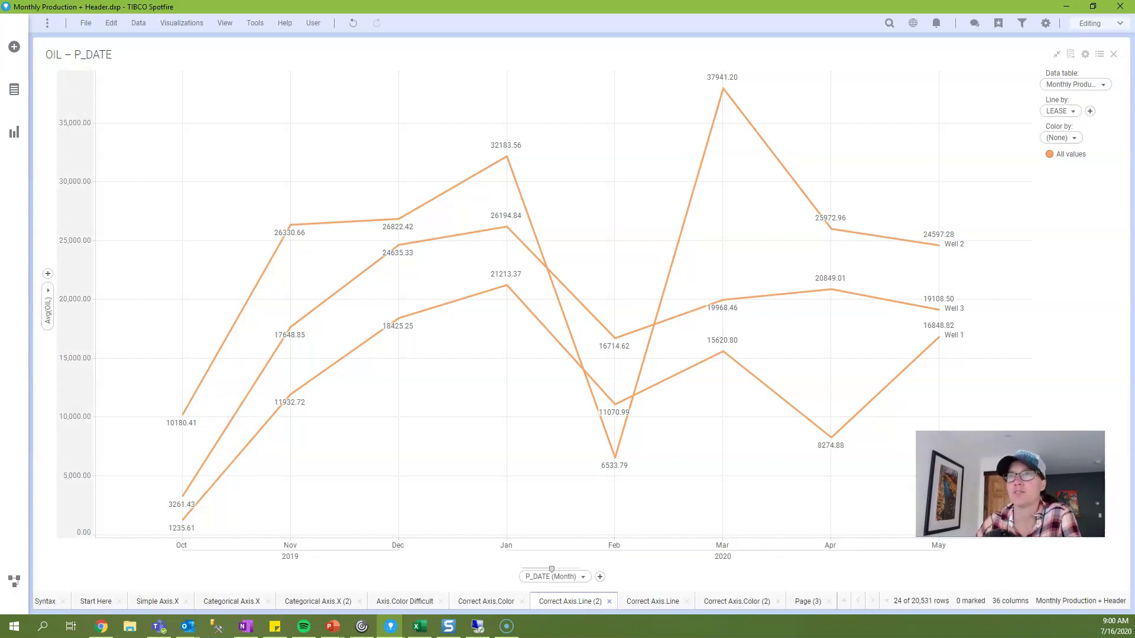
# - Add a second Y-axis expression, Avg([OIL]) over All([Axis.Line]), alongside the average of OIL
pyautogui.click(48, 291)
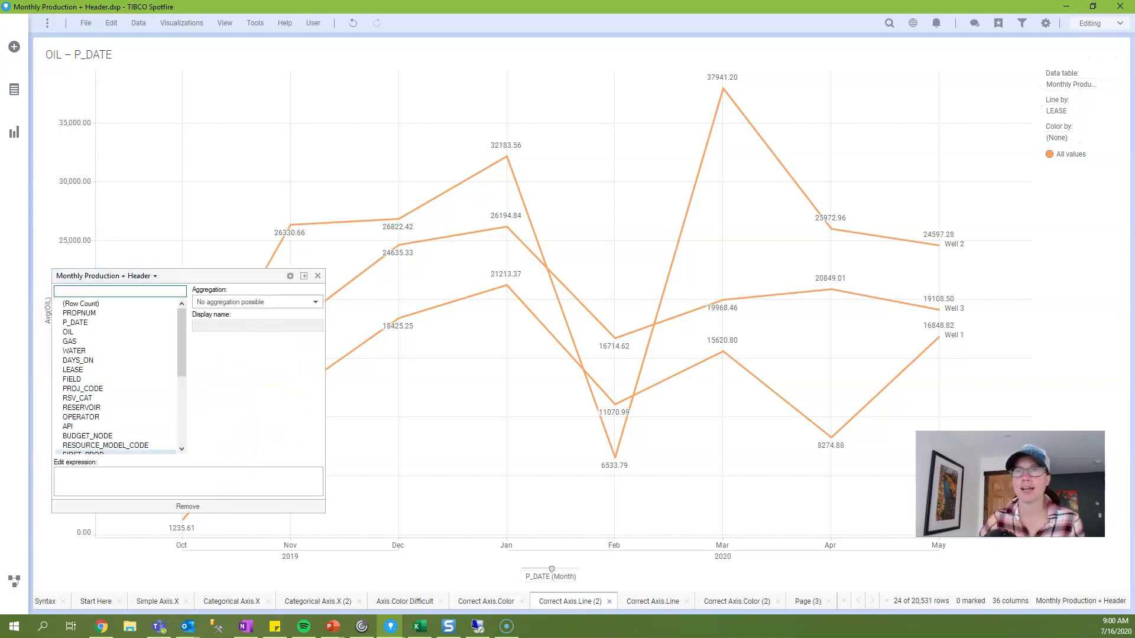
pyautogui.write('Avg(')
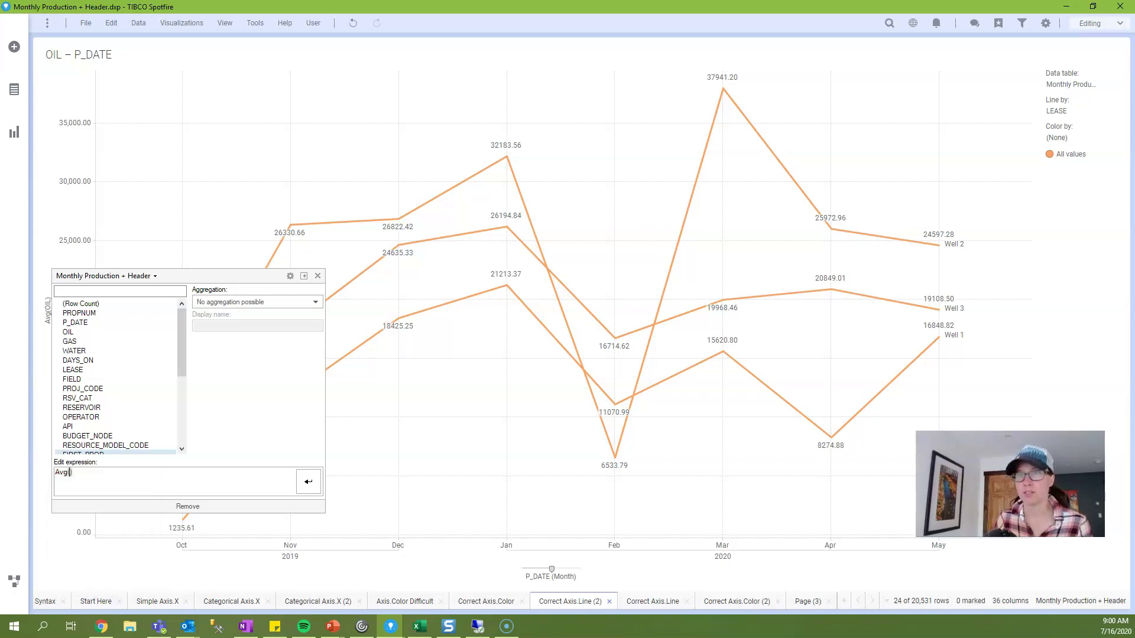
pyautogui.write('[OIL')
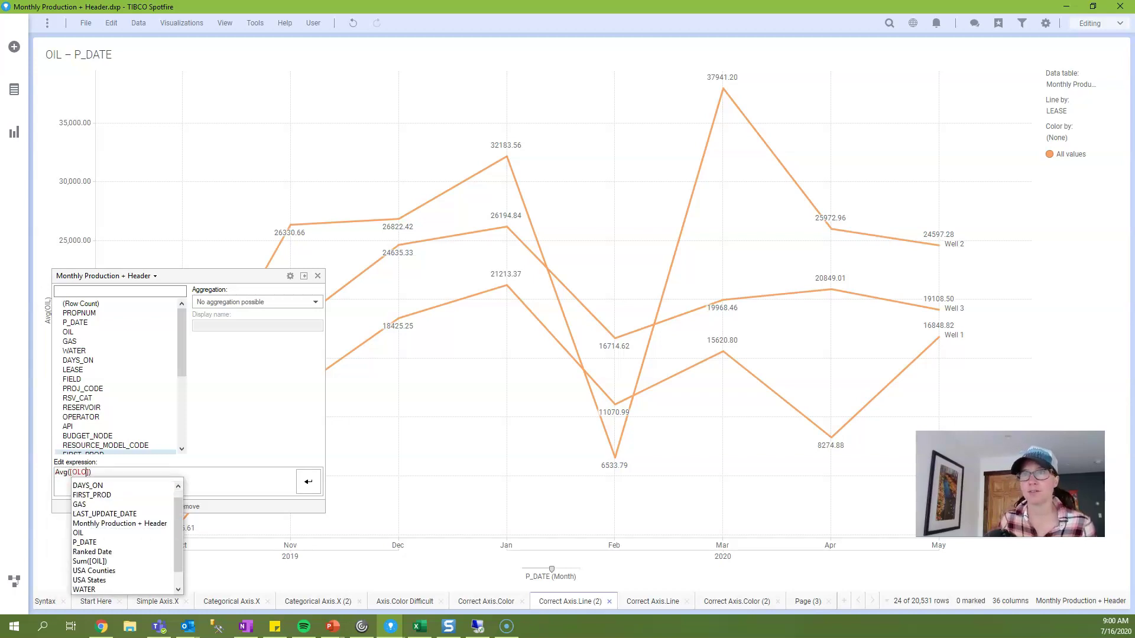
pyautogui.press('BackSpace')
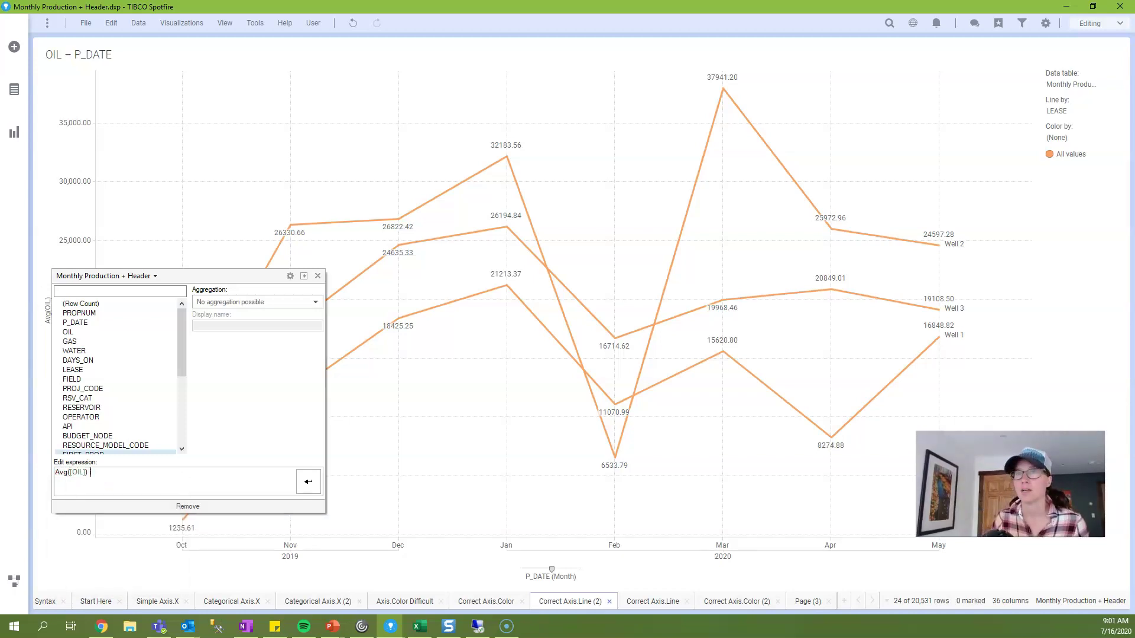
pyautogui.write('nte')
pyautogui.press('BackSpace')
pyautogui.press('BackSpace')
pyautogui.press('BackSpace')
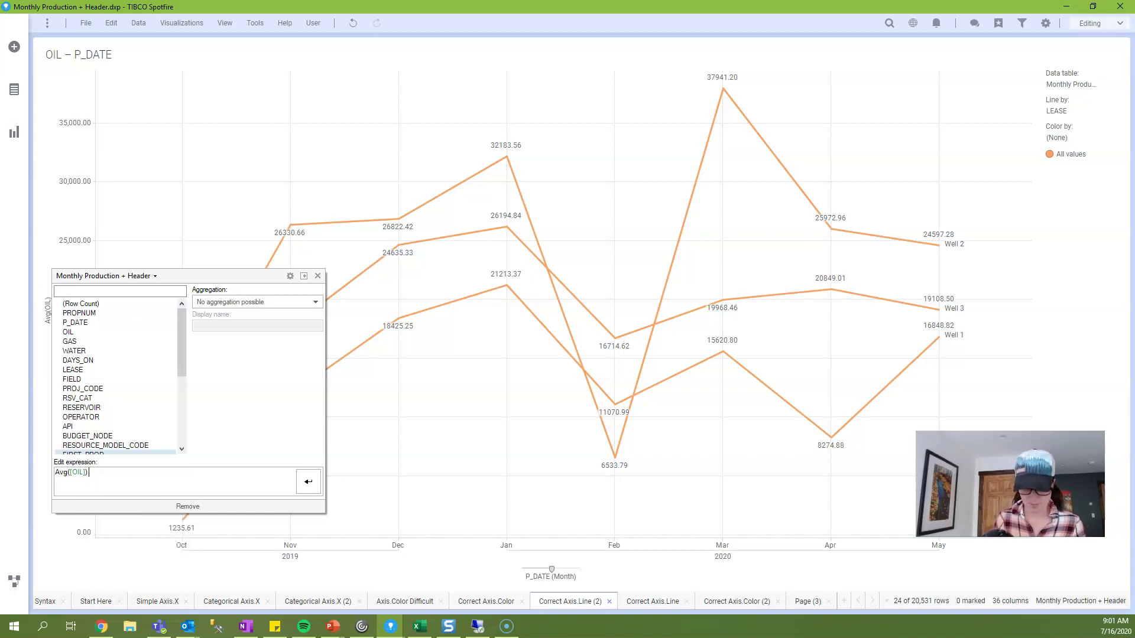
pyautogui.write('over A')
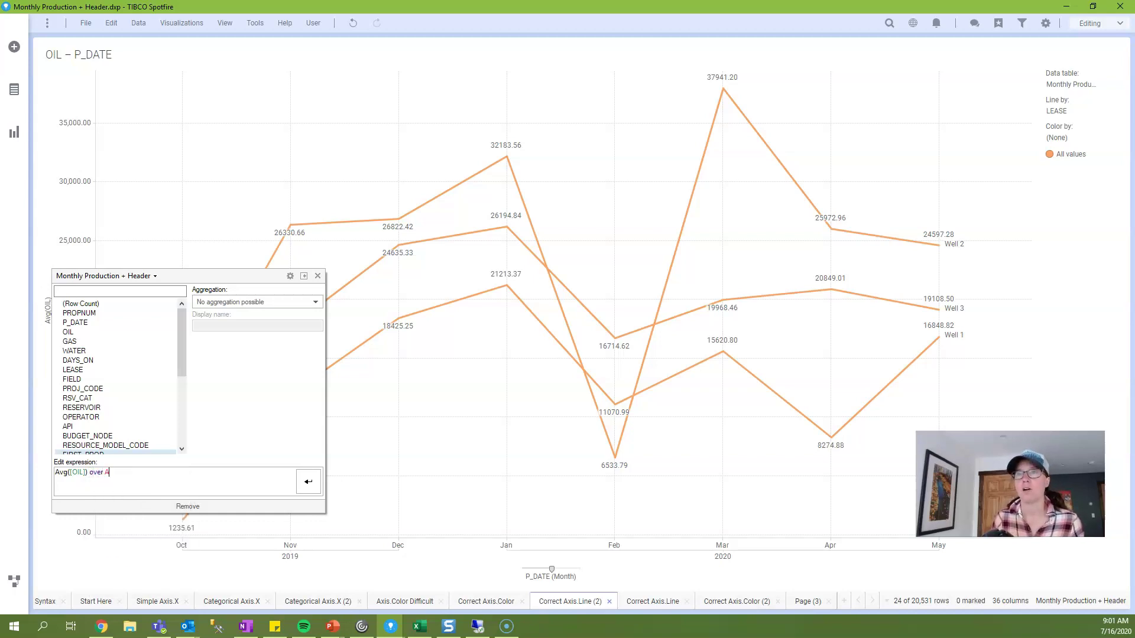
pyautogui.write('ll([')
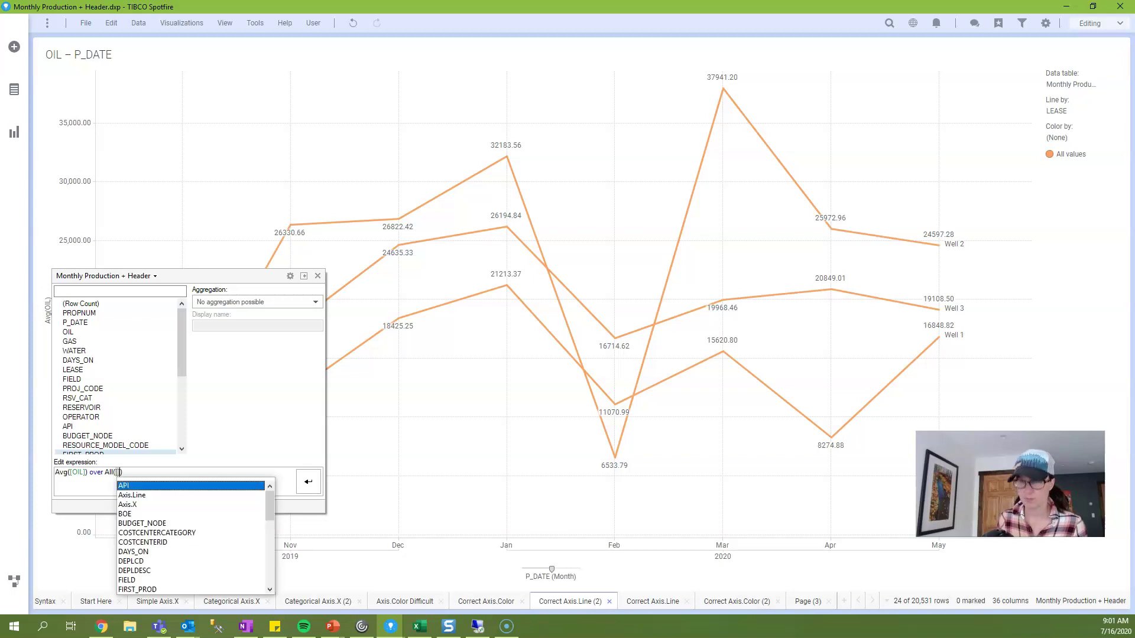
pyautogui.write('Axis.Line')
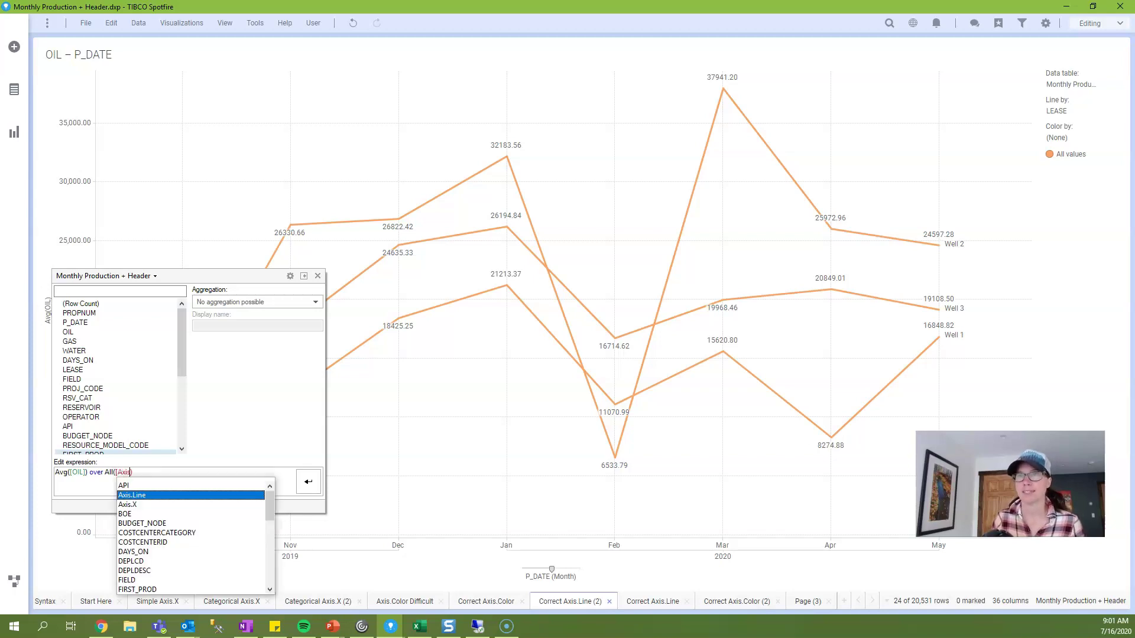
pyautogui.press('Return')
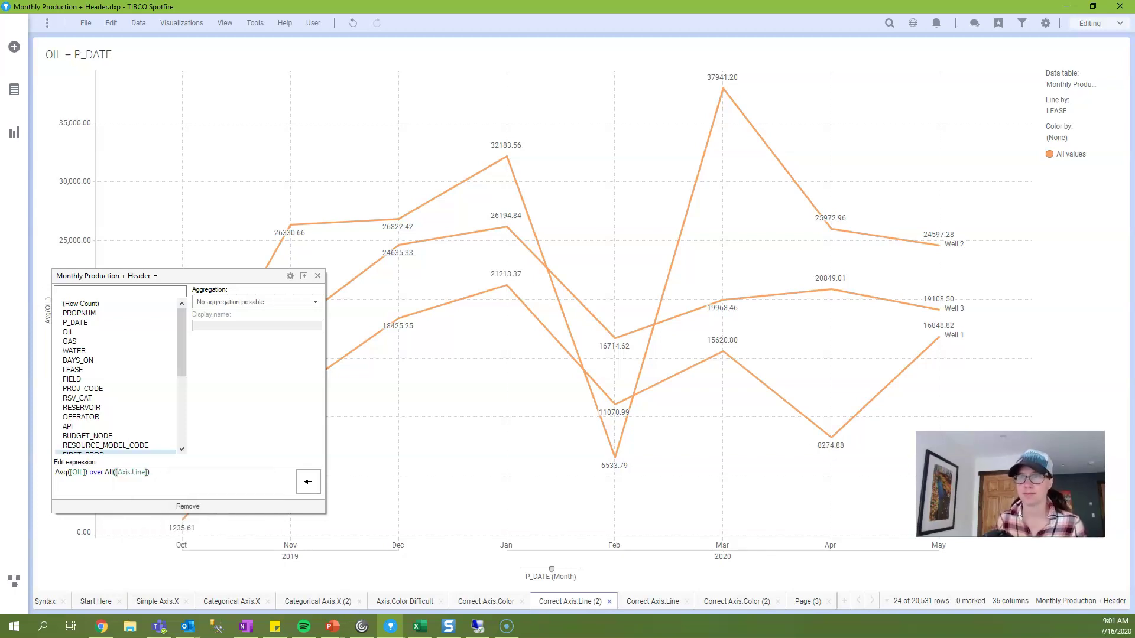
pyautogui.press('Return')
# - Color the chart's lines by (Column Names) to distinguish the two Y-axis expressions
pyautogui.click(1061, 137)
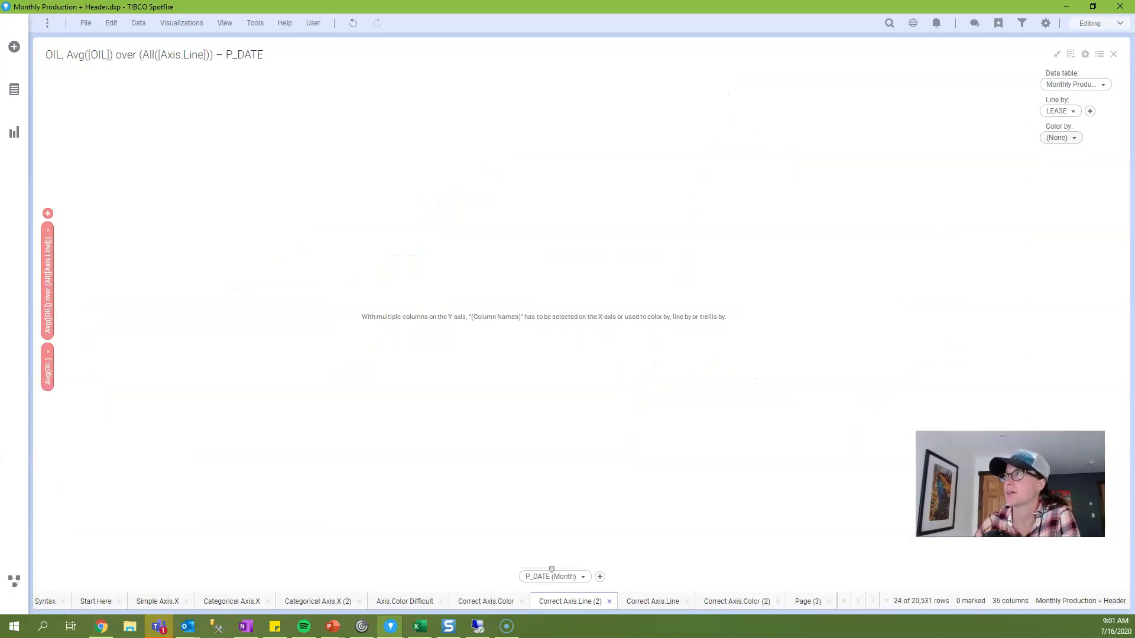
pyautogui.click(898, 177)
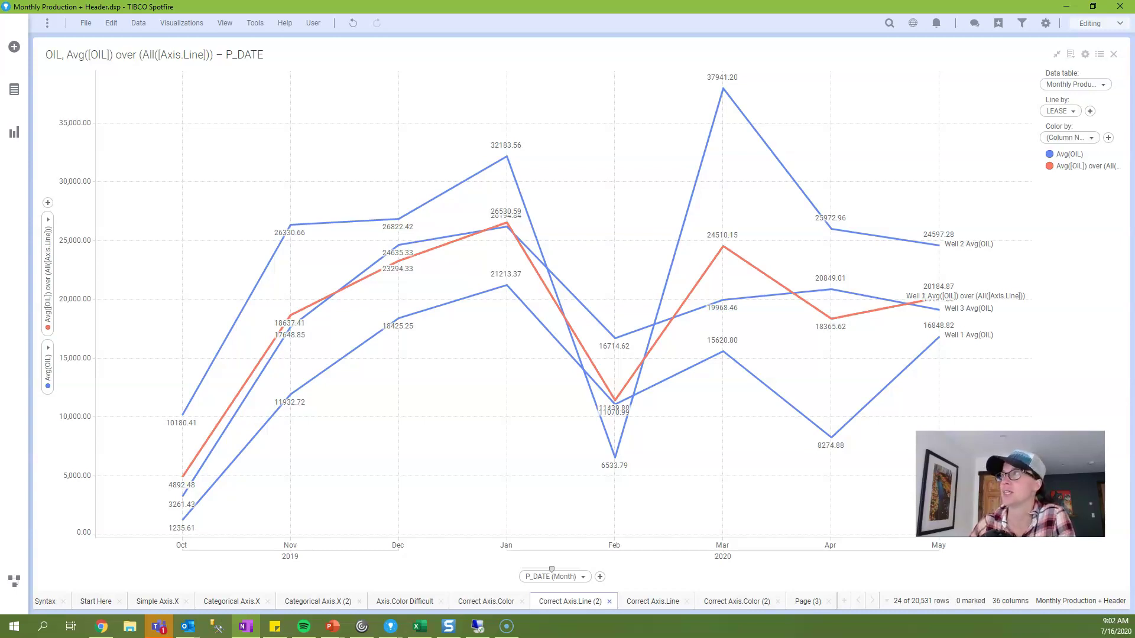
pyautogui.moveTo(830, 278)
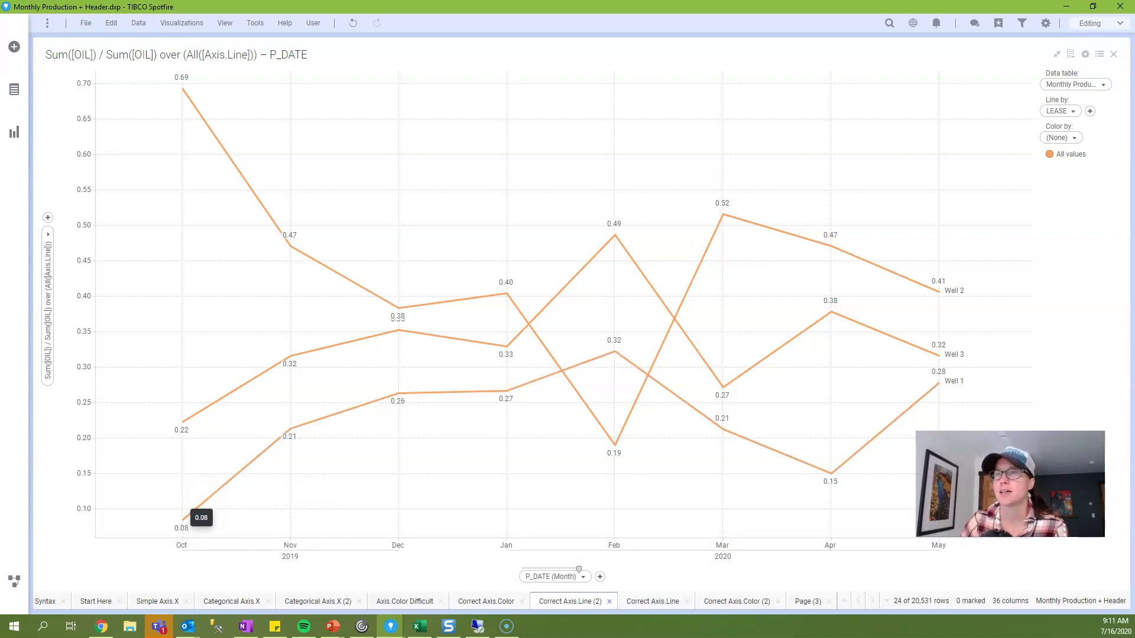
# - Check the October values of the wells' oil share lines and color the lines by LEASE
pyautogui.moveTo(183, 422)
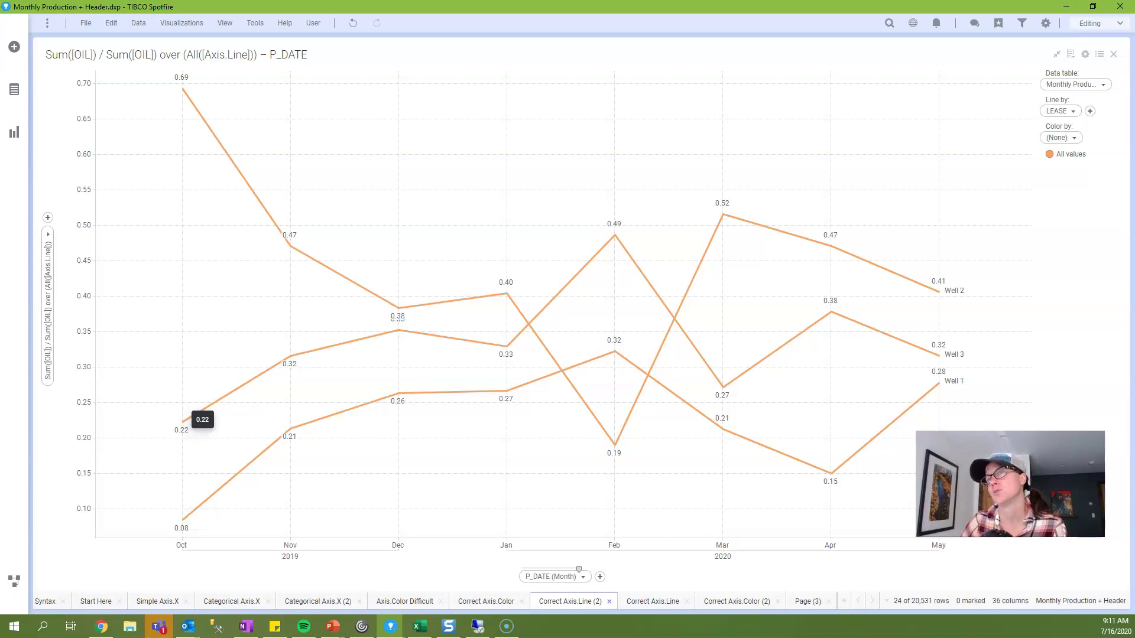
pyautogui.moveTo(184, 89)
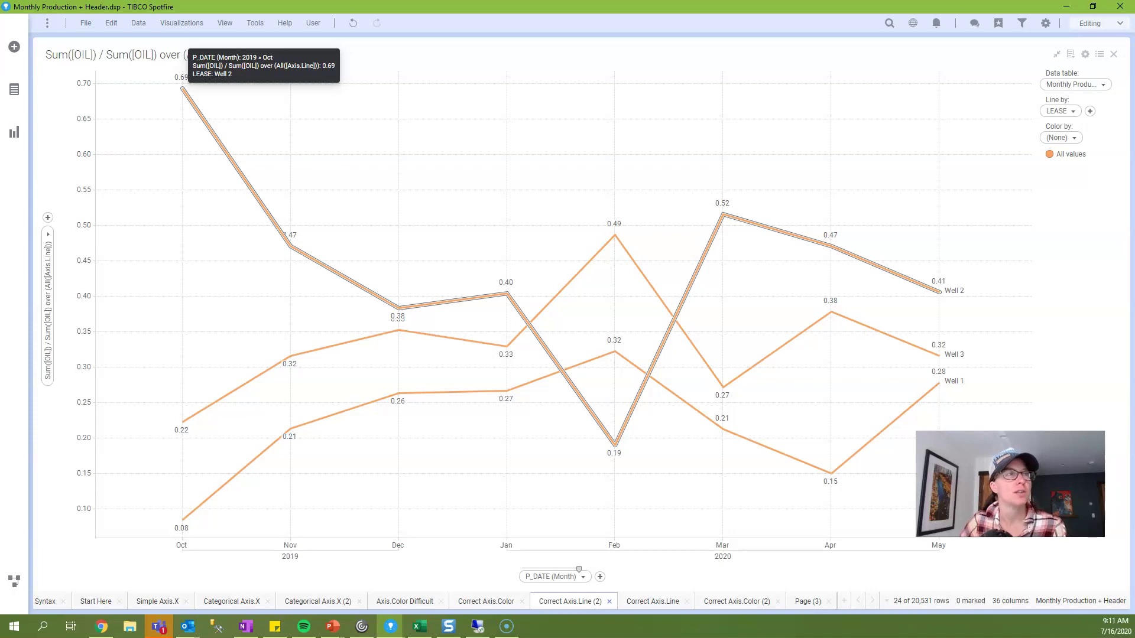
pyautogui.click(1061, 137)
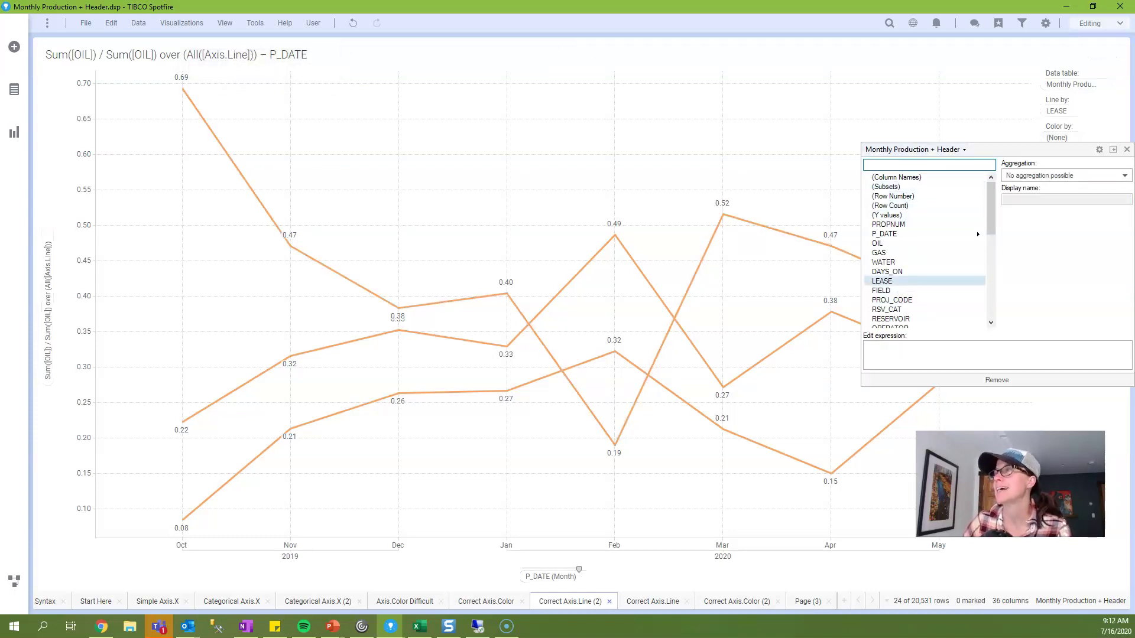
pyautogui.click(882, 280)
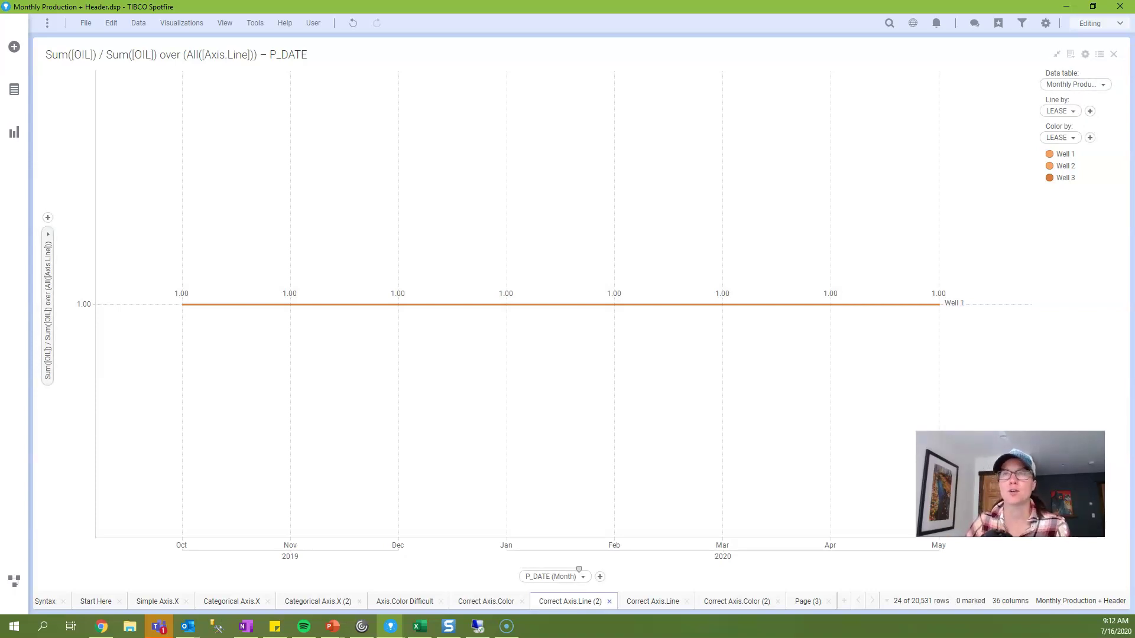
# - Review the Y-axis share expression and remove LEASE from the chart's Line by setting
pyautogui.click(47, 295)
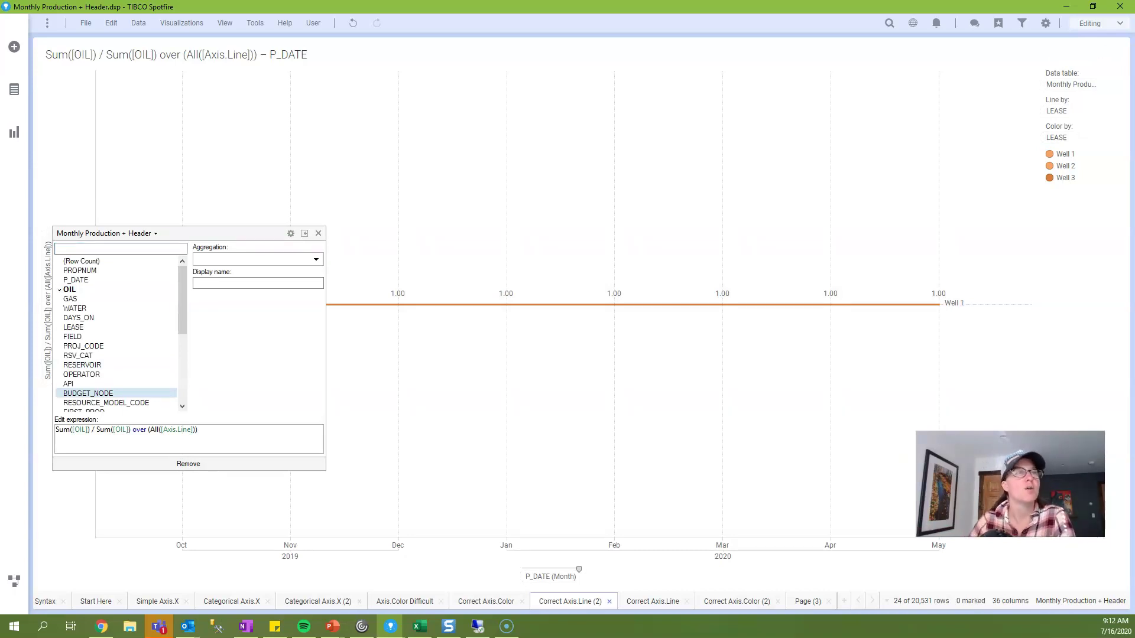
pyautogui.press('Escape')
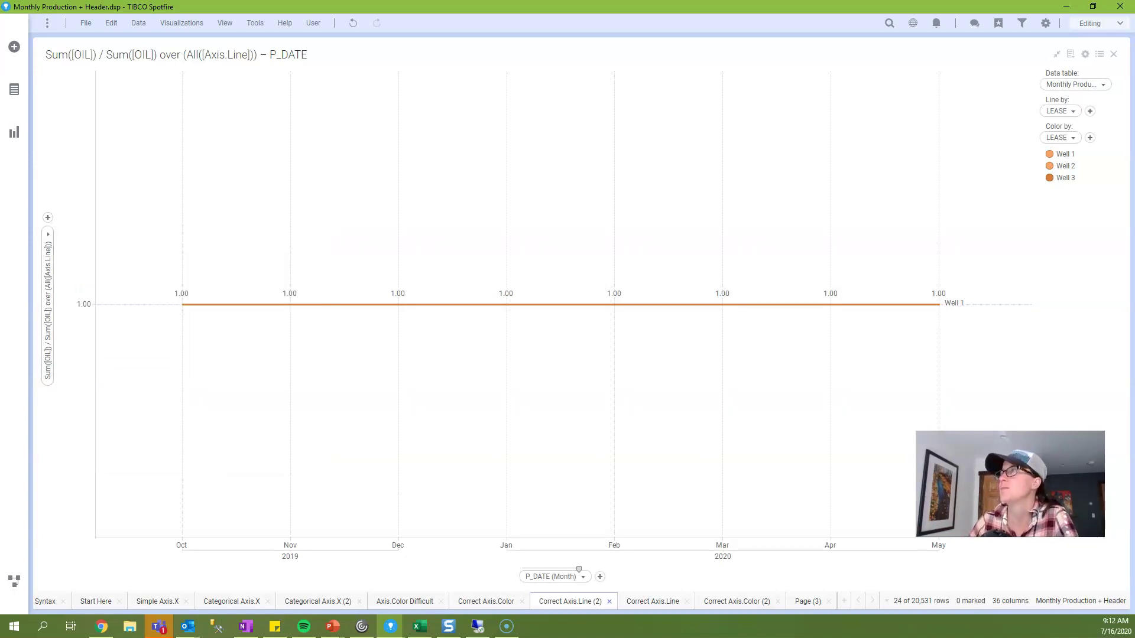
pyautogui.rightClick(1058, 111)
pyautogui.click(1049, 117)
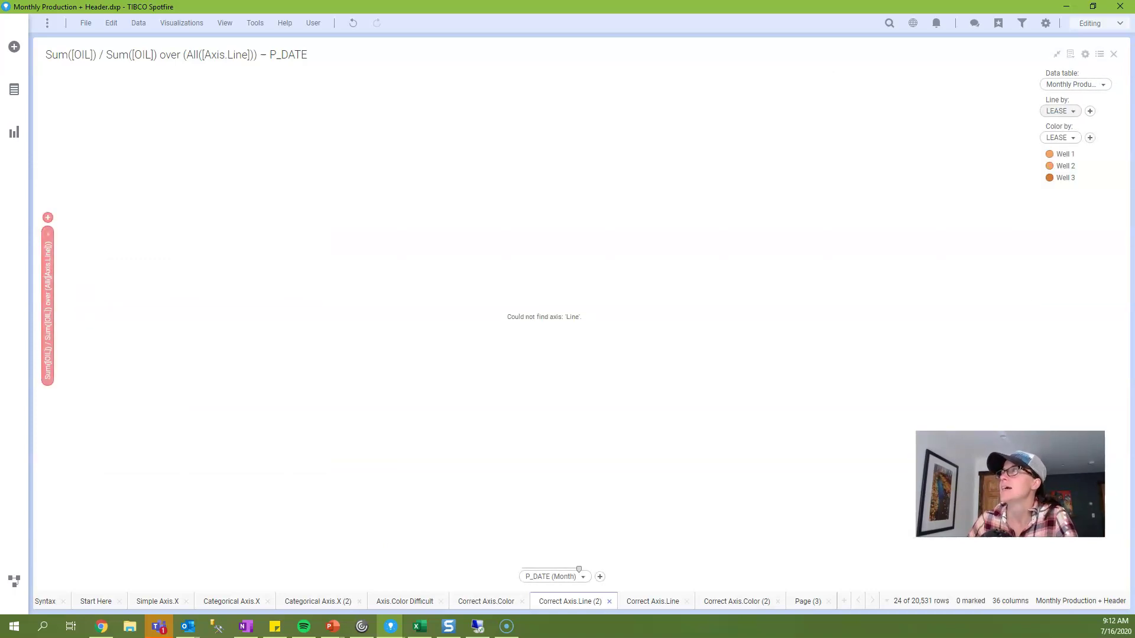
# - Try to replace Axis.Line with Axis.Color in the Y-axis expression so it reads Sum([OIL]) / Sum([OIL]) over (All([Axis.Color]))
pyautogui.click(48, 304)
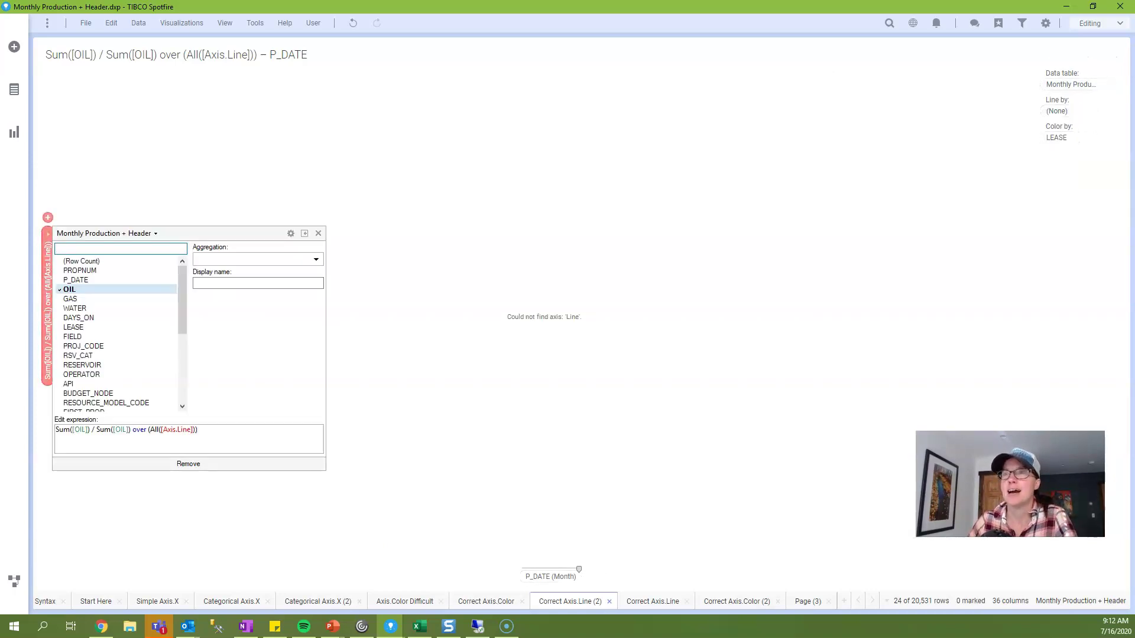
pyautogui.click(178, 429)
pyautogui.press('Delete')
pyautogui.press('Delete')
pyautogui.press('Delete')
pyautogui.press('Delete')
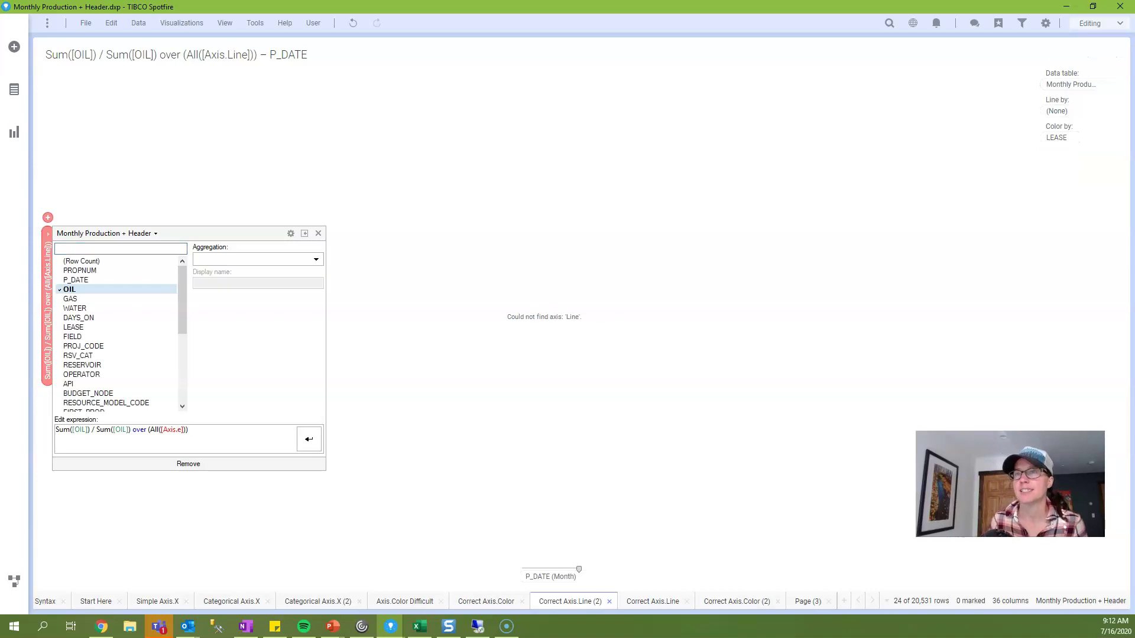
pyautogui.write('Color')
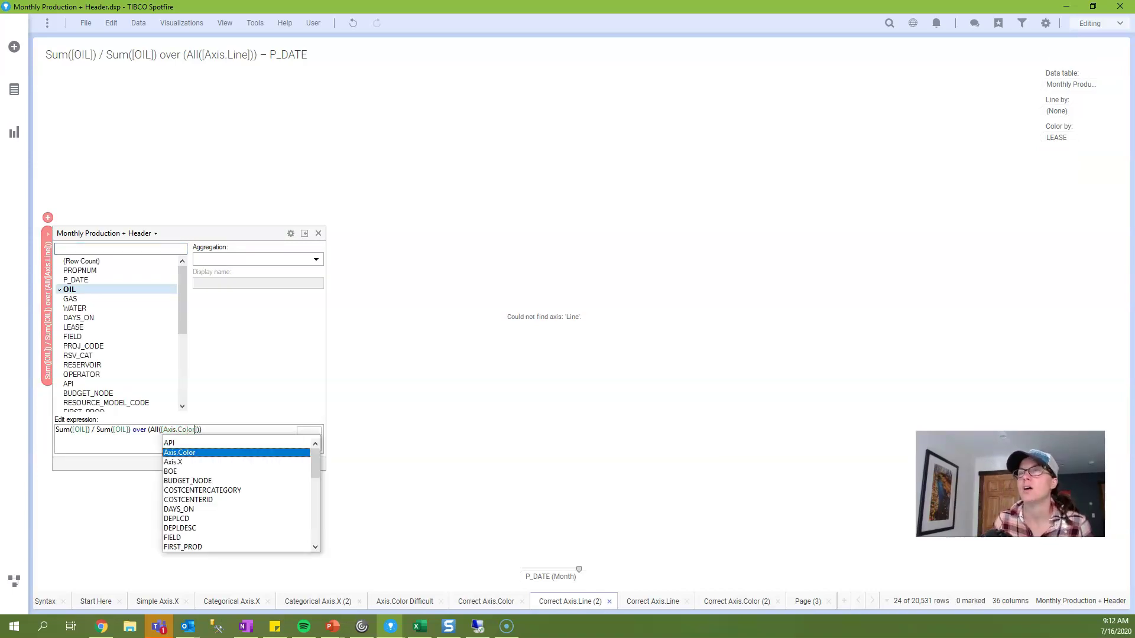
pyautogui.press('Return')
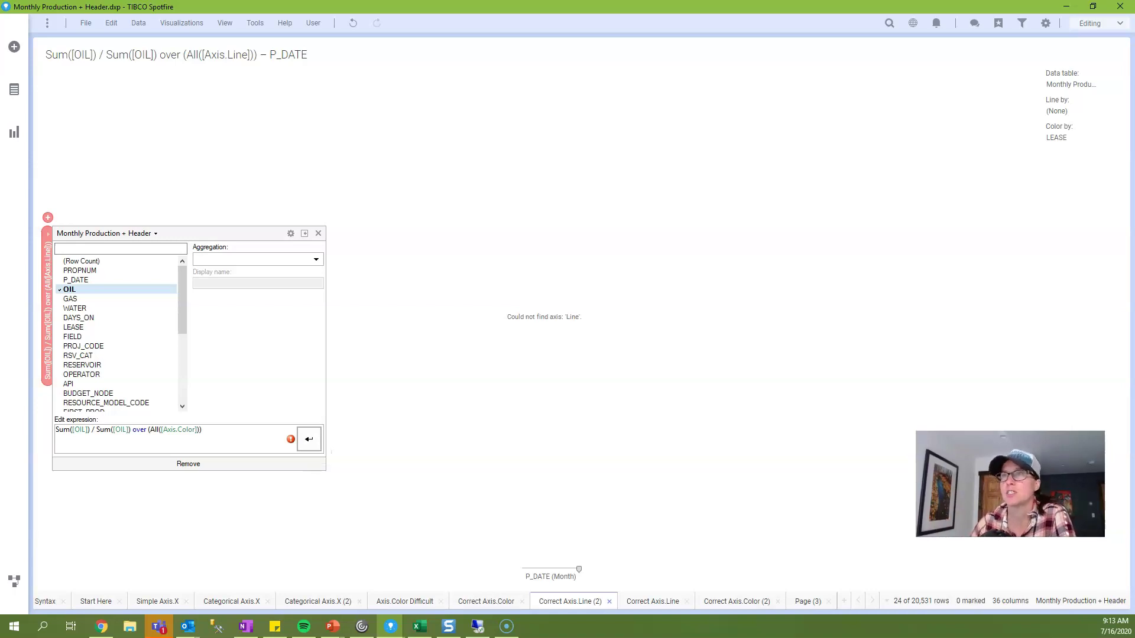
# - Copy the edited share expression text, close the editor and remove the invalid expression from the Y-axis
pyautogui.hotkey('ctrl', 'a')
pyautogui.hotkey('ctrl', 'c')
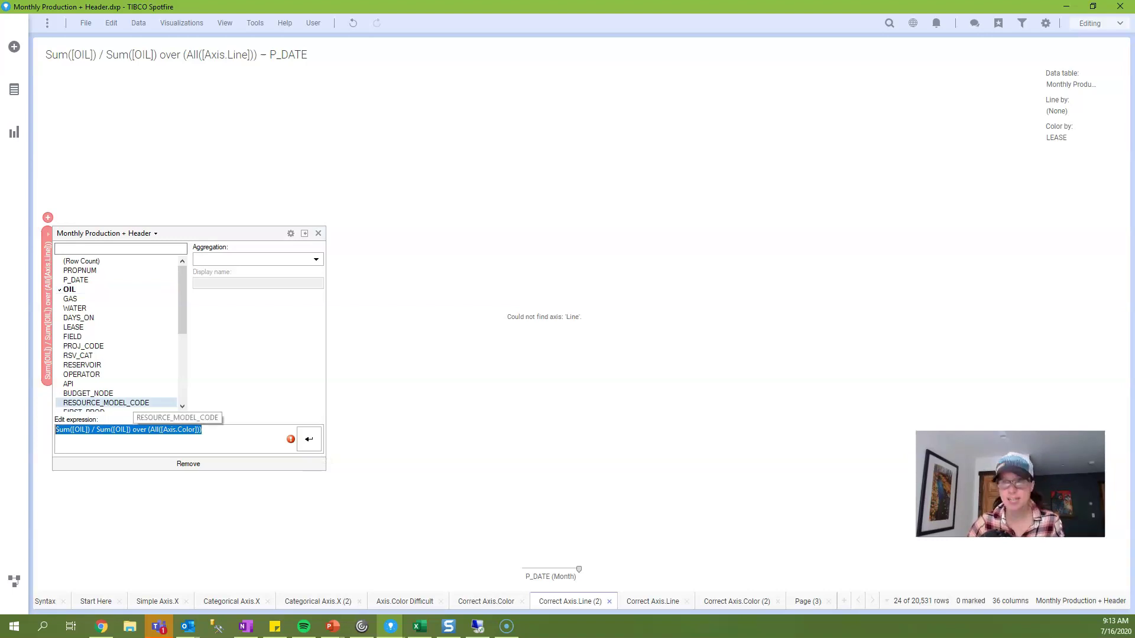
pyautogui.press('Escape')
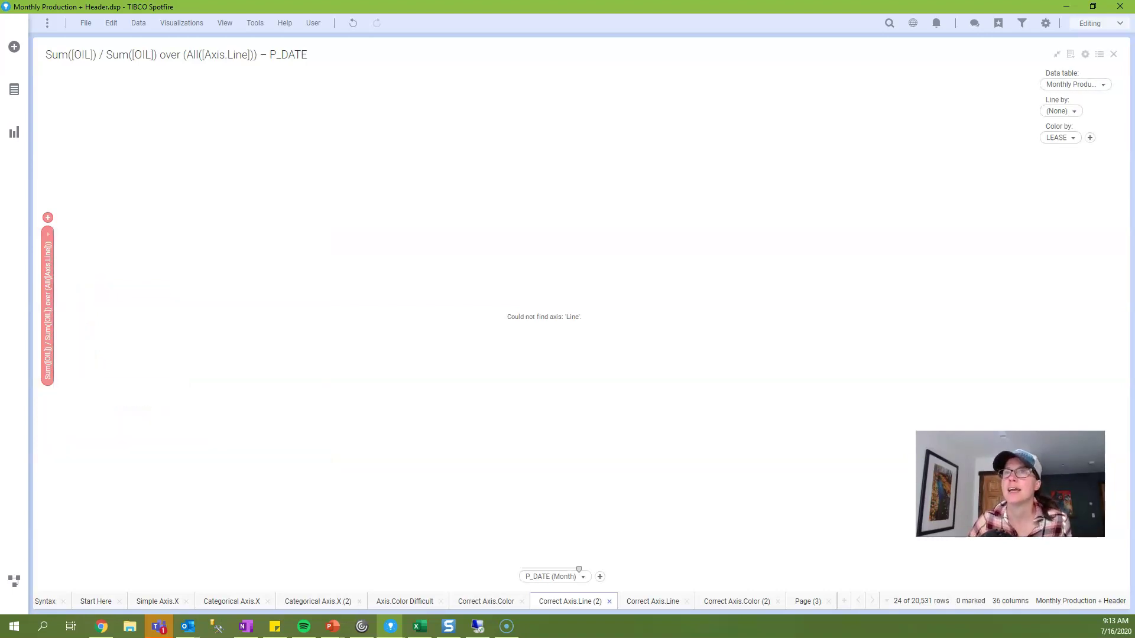
pyautogui.rightClick(54, 280)
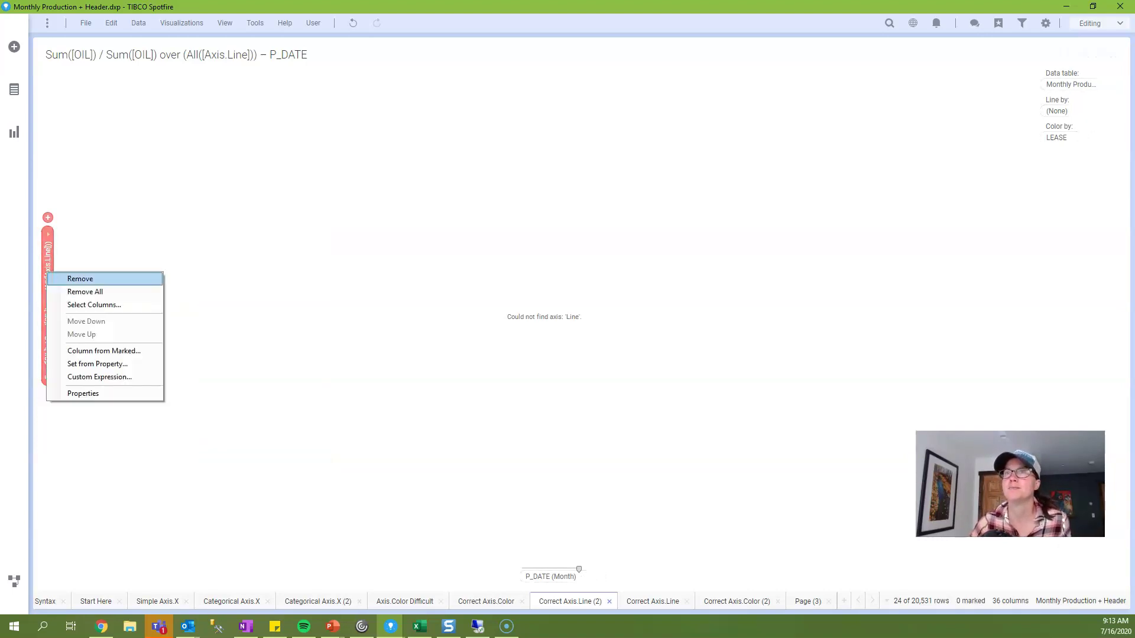
pyautogui.rightClick(47, 272)
pyautogui.click(80, 278)
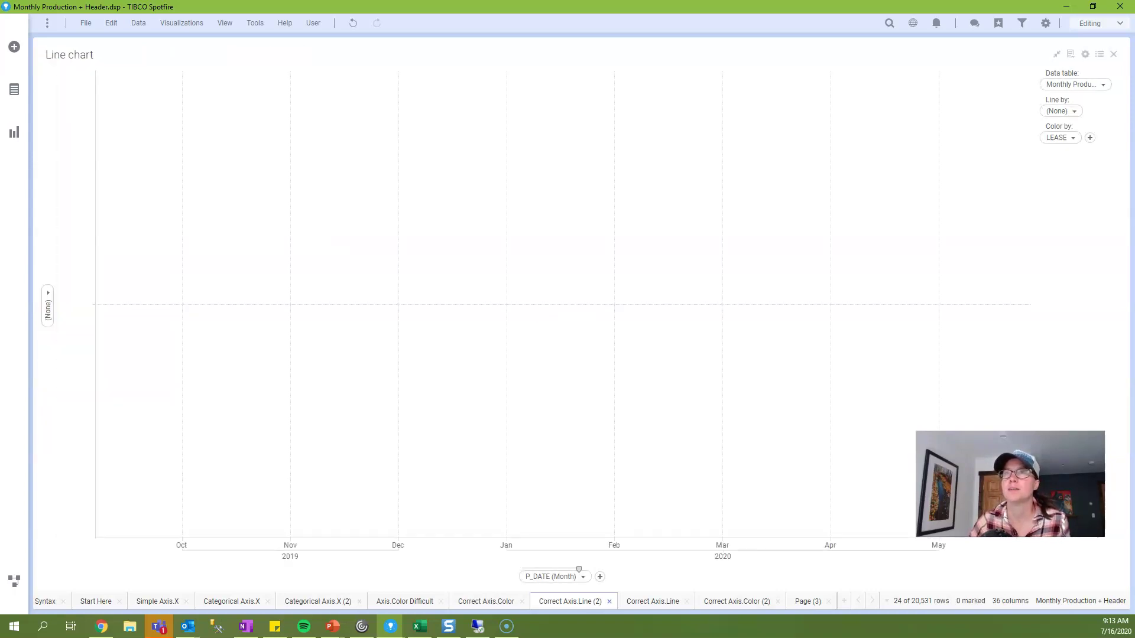
# - Set the empty Y-axis to the copied expression Sum([OIL]) / Sum([OIL]) over (All([Axis.Color]))
pyautogui.click(47, 307)
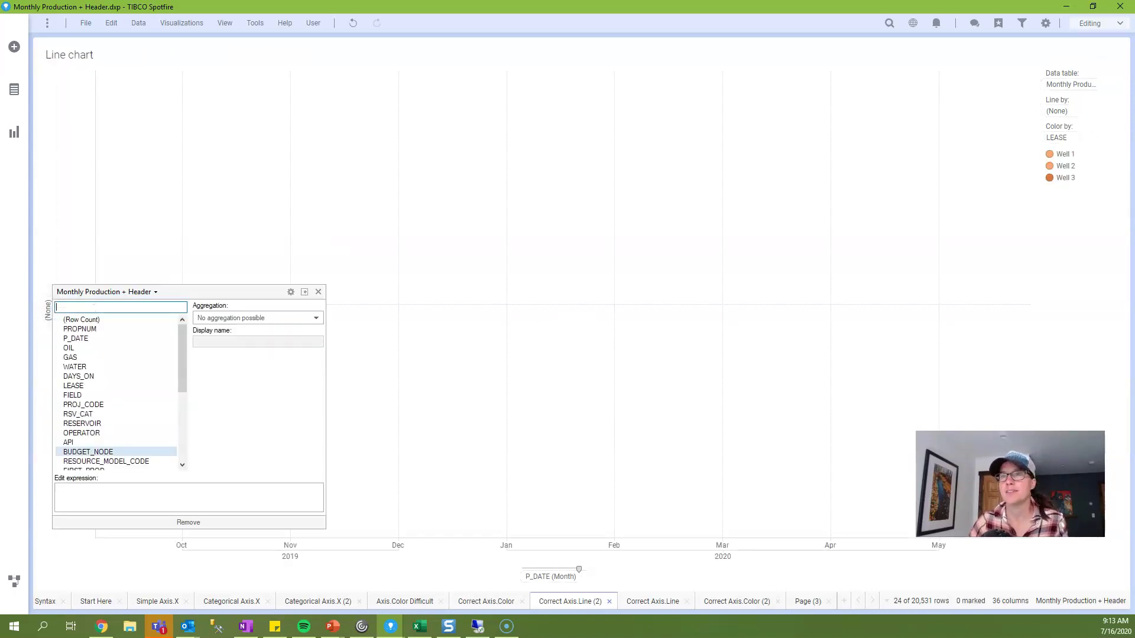
pyautogui.hotkey('ctrl', 'v')
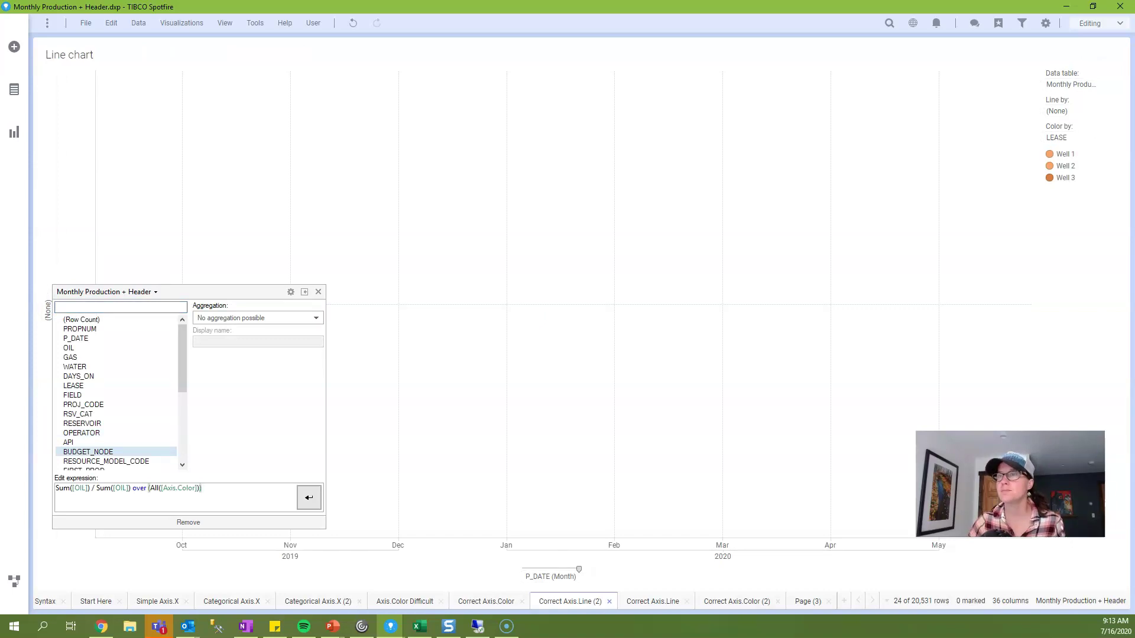
pyautogui.press('Return')
pyautogui.press('Escape')
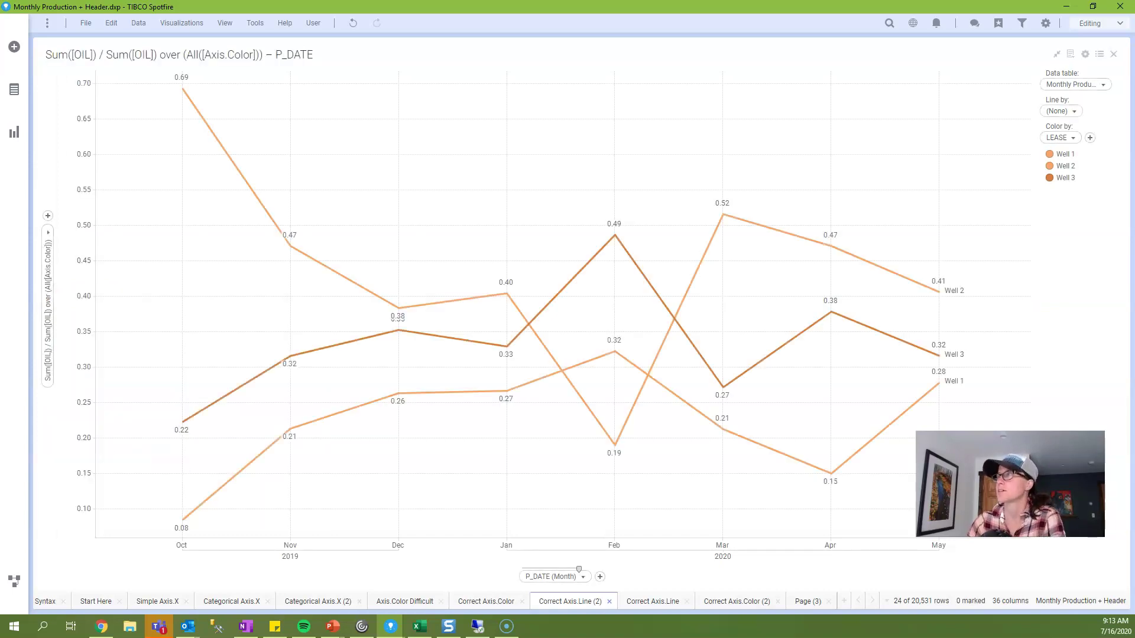
# - Recolor the lines in the legend: Well 1 blue, Well 2 red and Well 3 dark green
pyautogui.click(1049, 153)
pyautogui.click(997, 260)
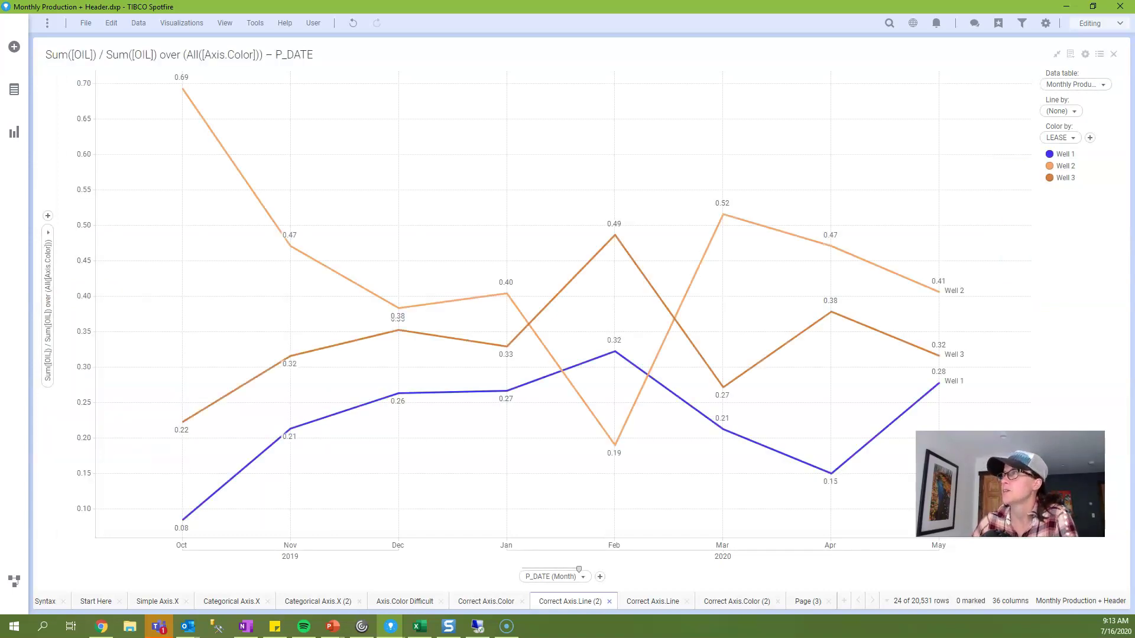
pyautogui.click(1063, 165)
pyautogui.click(1013, 261)
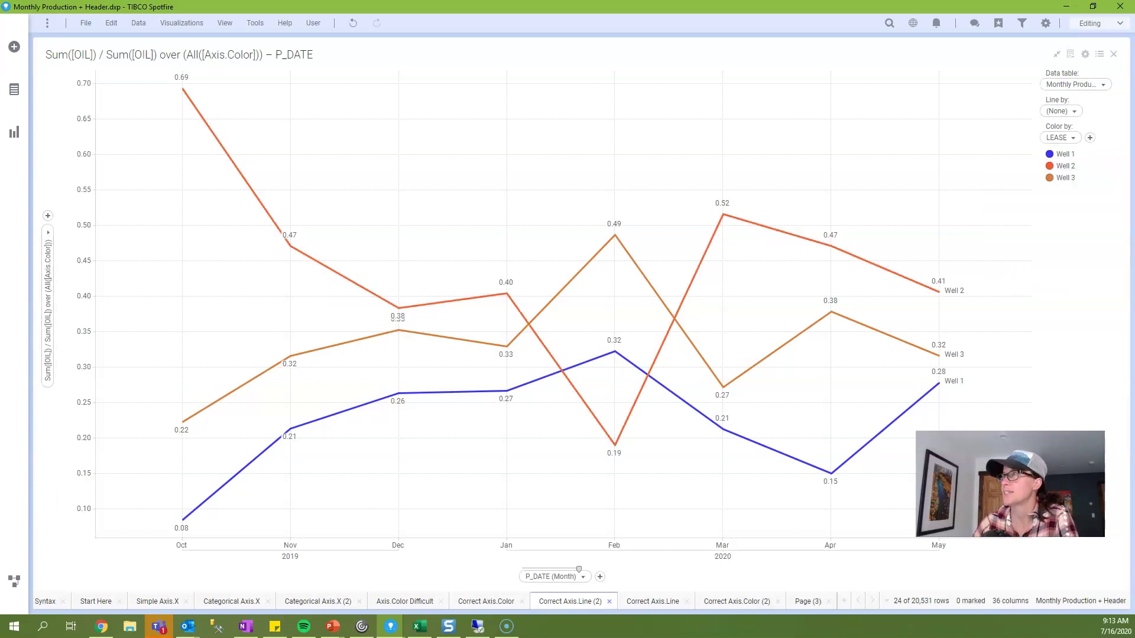
pyautogui.click(1049, 178)
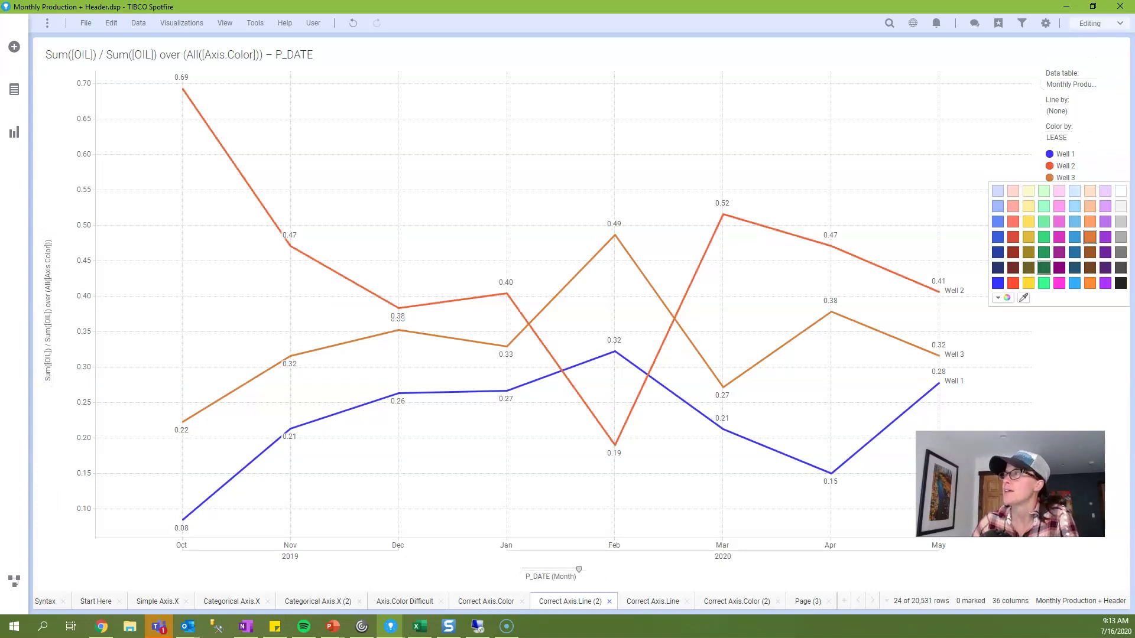
pyautogui.click(1040, 269)
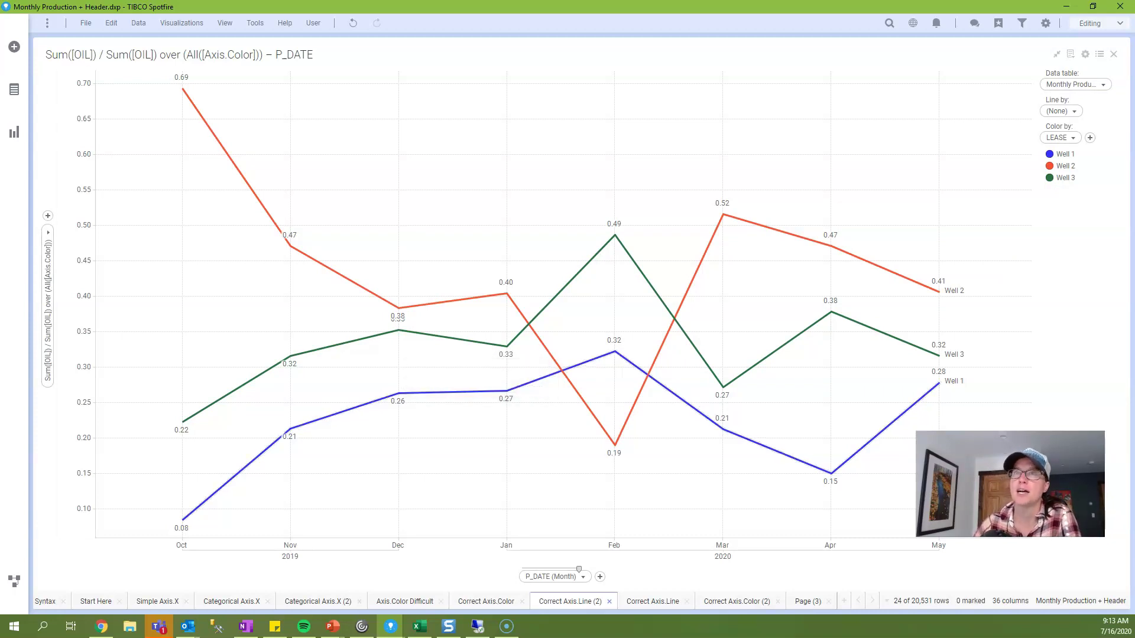
# - Review the Y-axis share expression and set the chart's Line by to LEASE
pyautogui.click(48, 306)
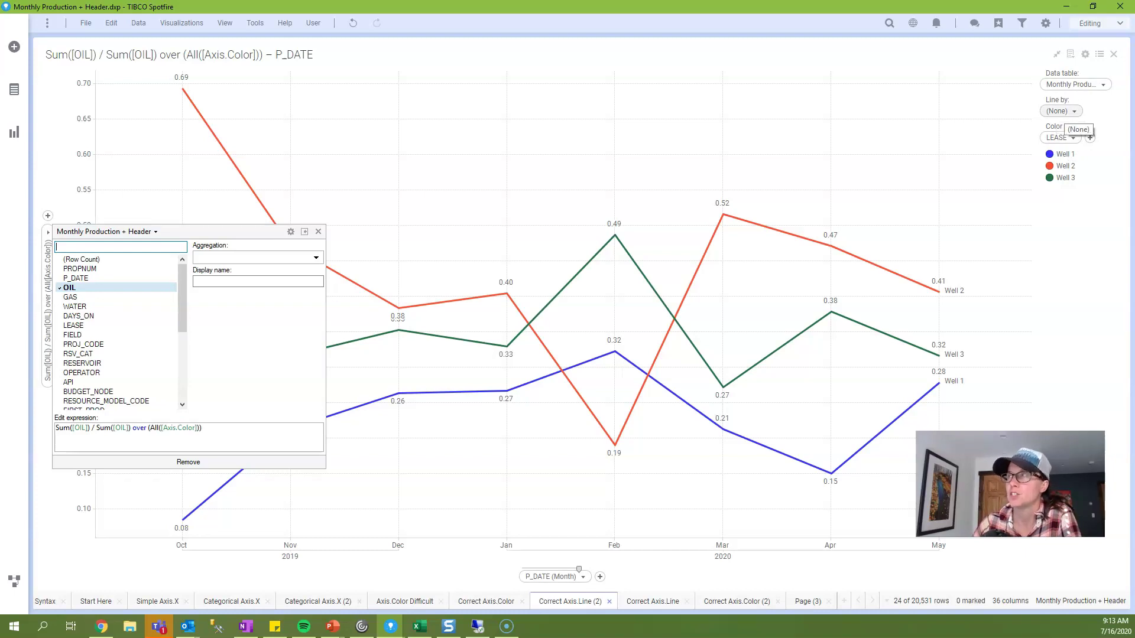
pyautogui.click(1064, 111)
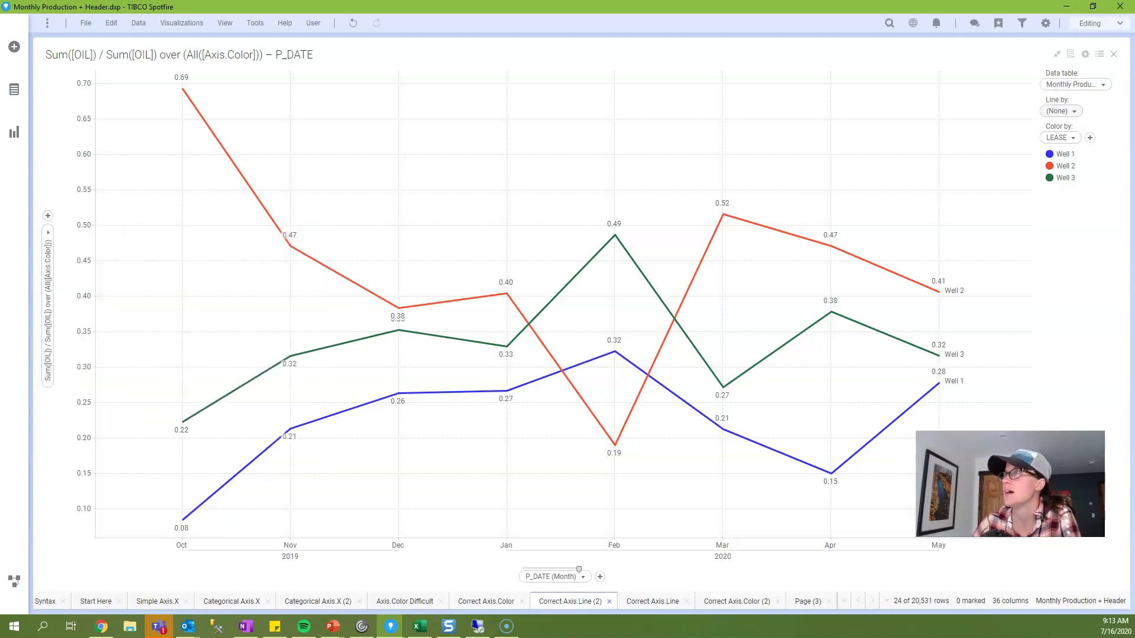
pyautogui.click(1060, 111)
pyautogui.click(883, 236)
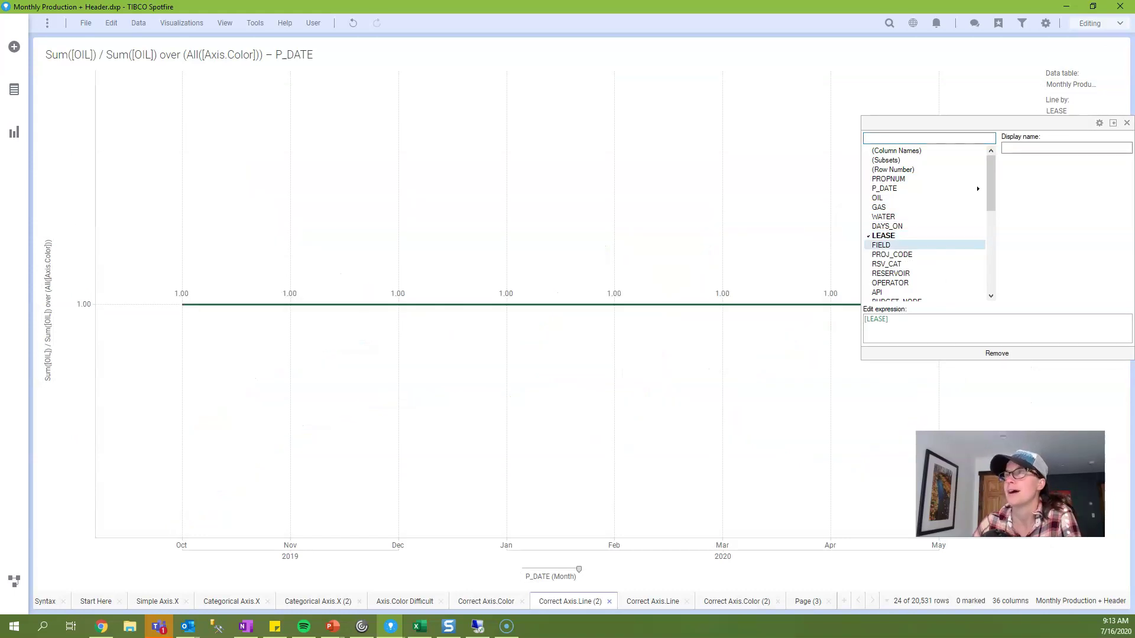